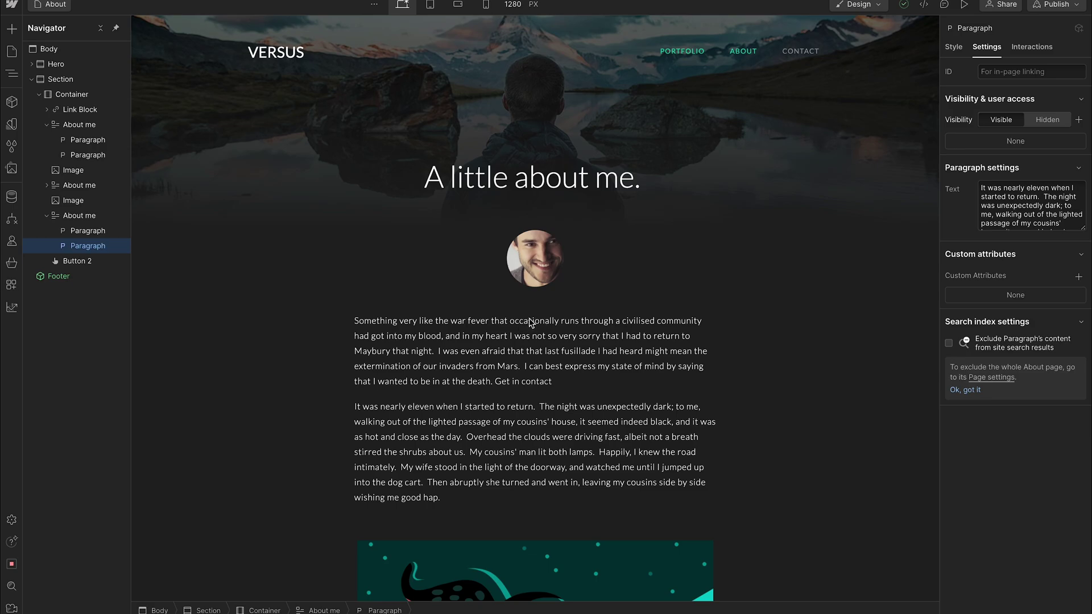
- Select the Get In Touch button and view its Button 2 style: 150 px wide, Open Sans 14 px, #00e7c2
scroll(532, 323, down, 10)
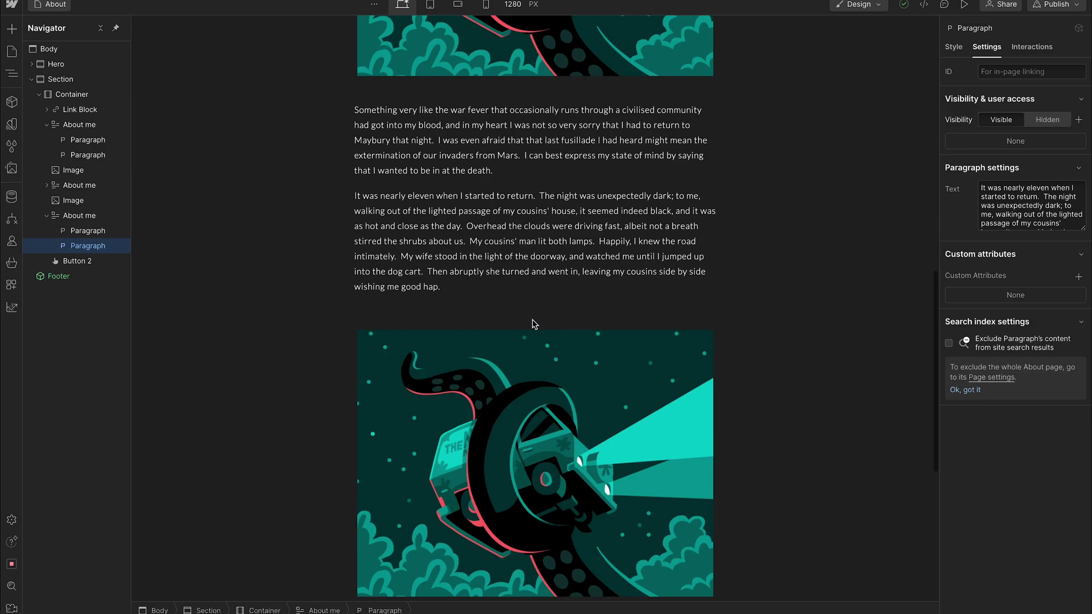
scroll(575, 440, up, 20)
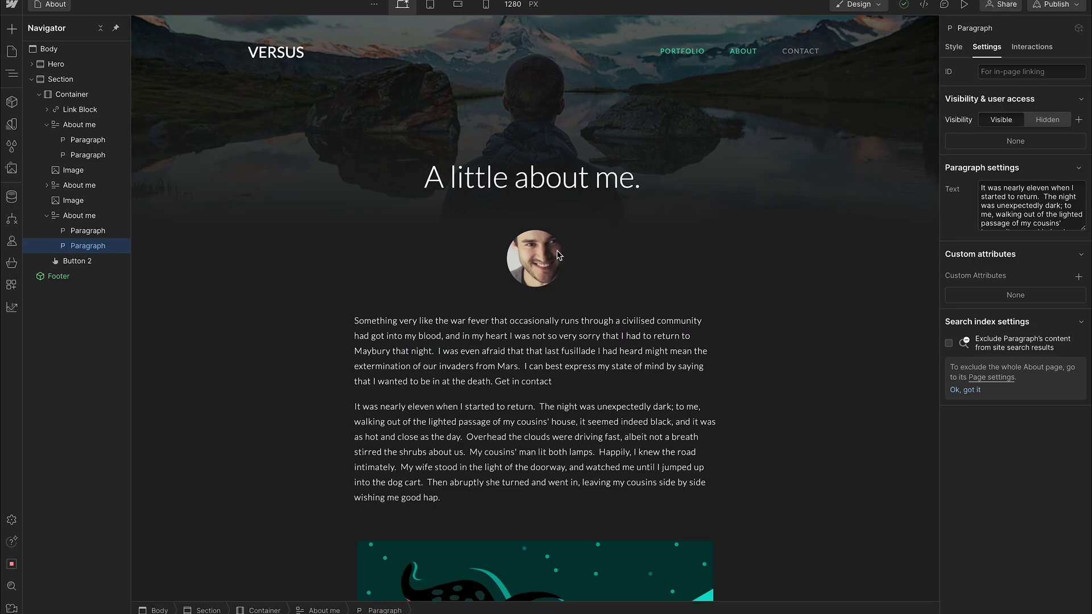
scroll(533, 304, down, 8)
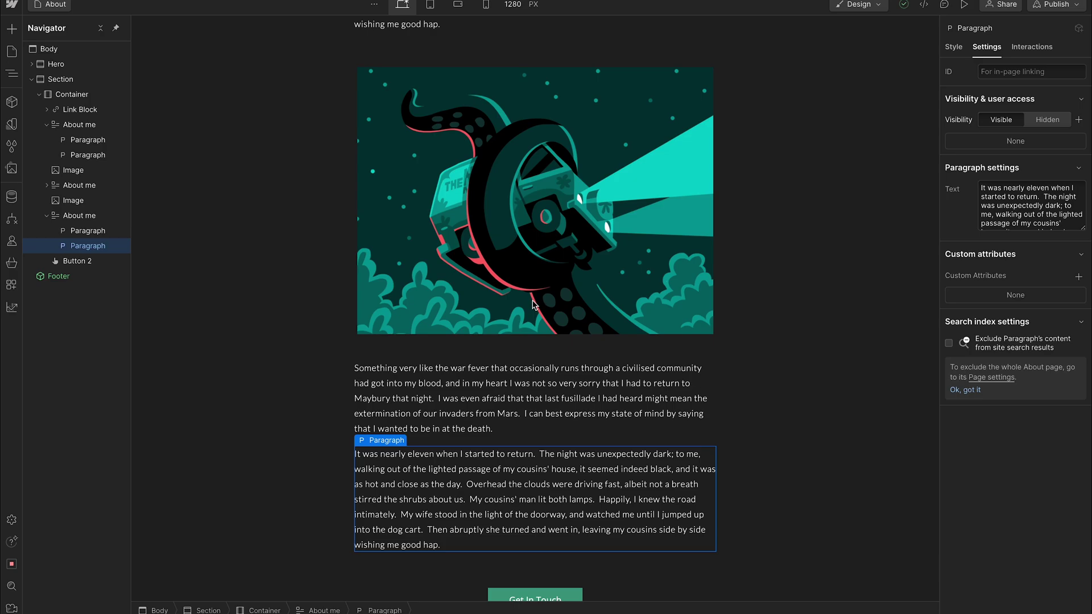
scroll(533, 304, up, 8)
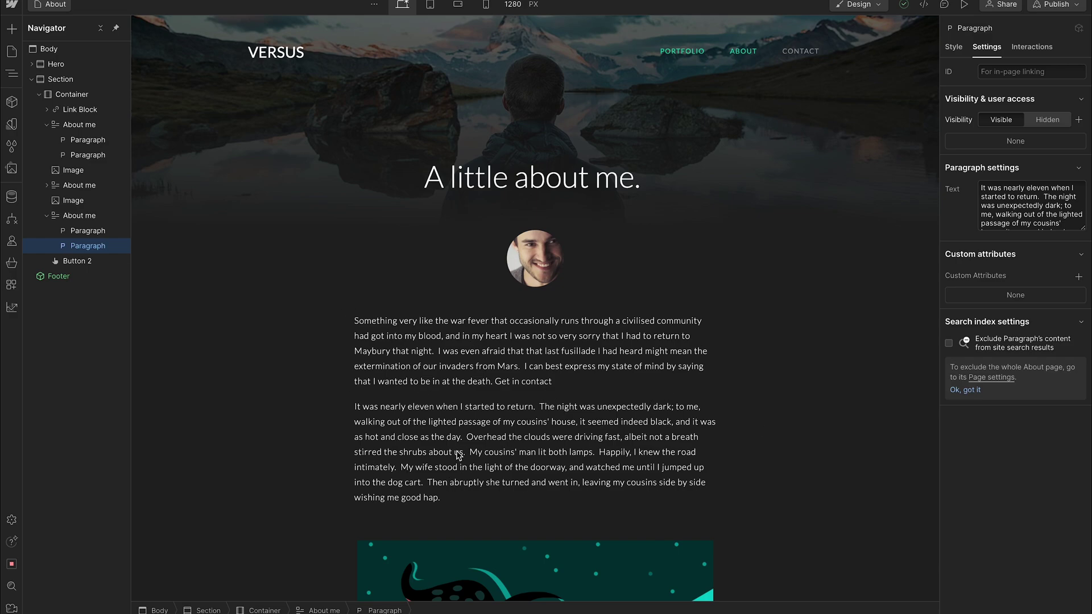
scroll(449, 483, down, 15)
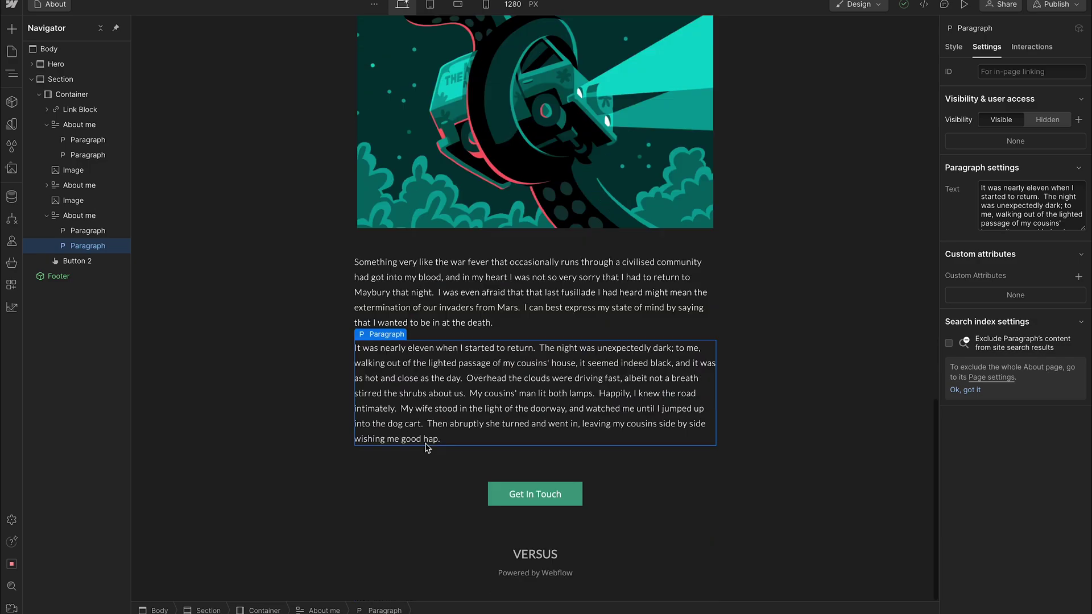
click(522, 505)
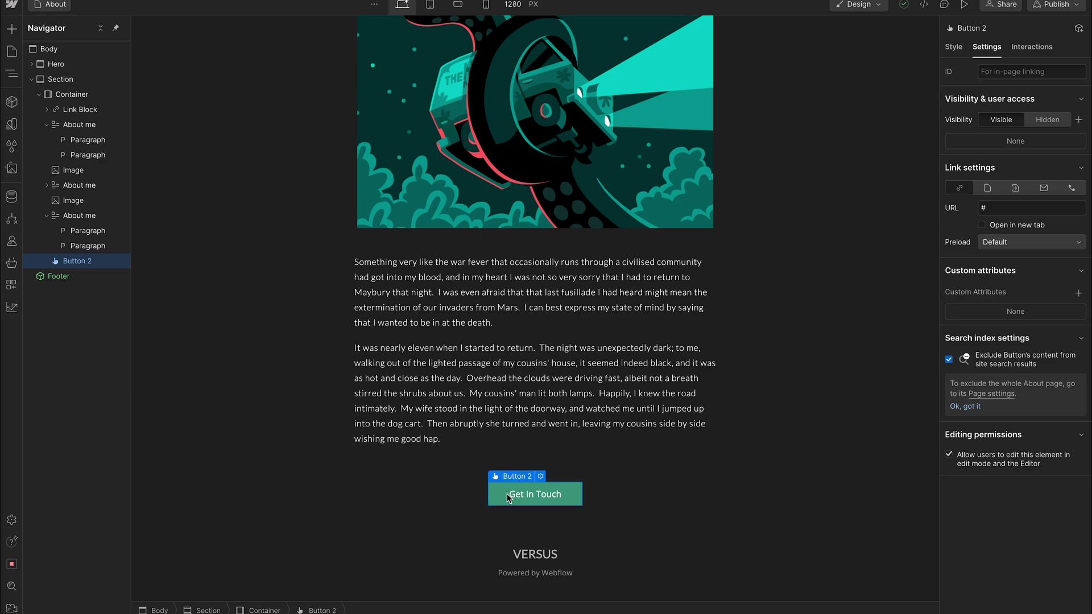
click(465, 378)
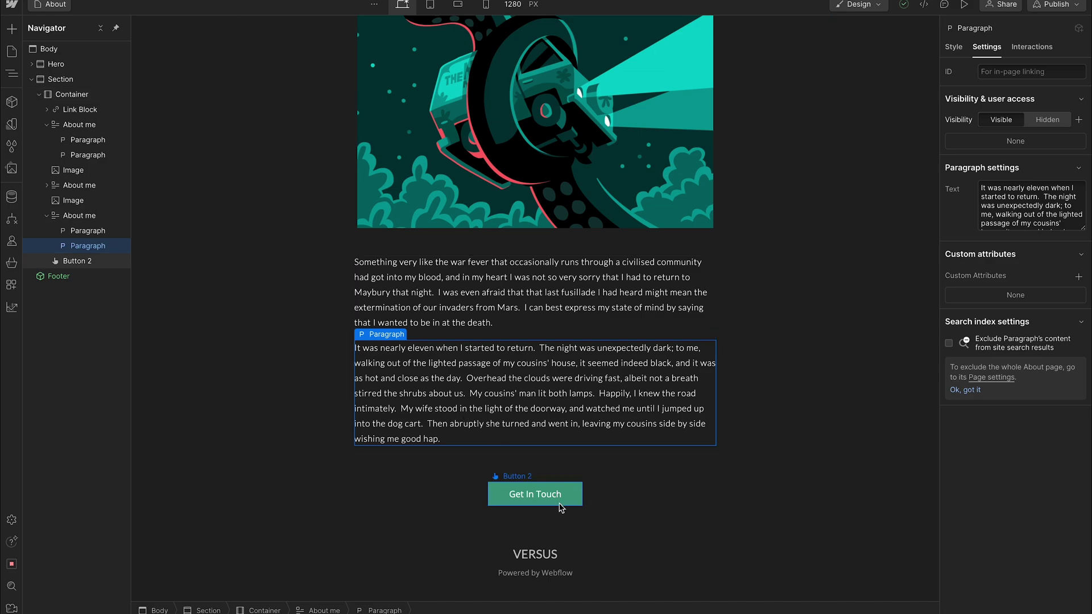
click(555, 501)
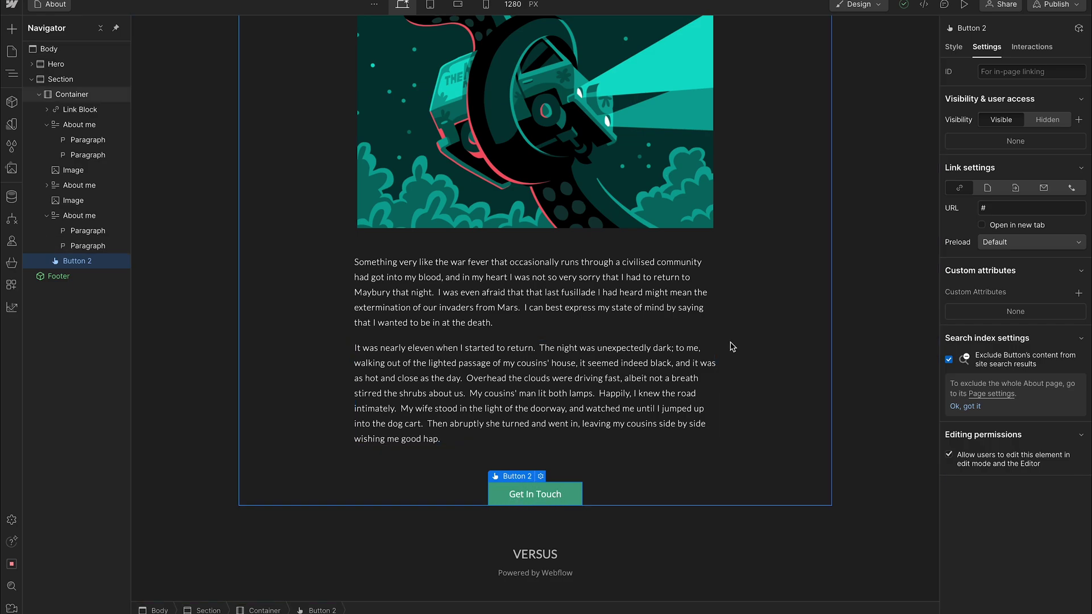
click(952, 49)
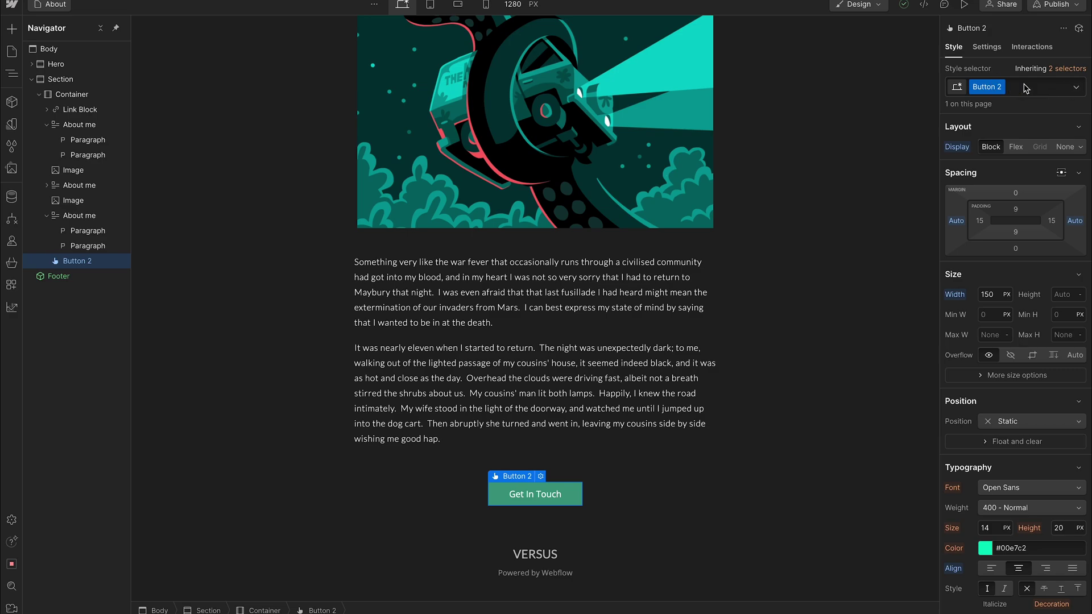
- Enter contact-btn as the Get In Touch button's element ID in Settings
click(986, 48)
click(990, 76)
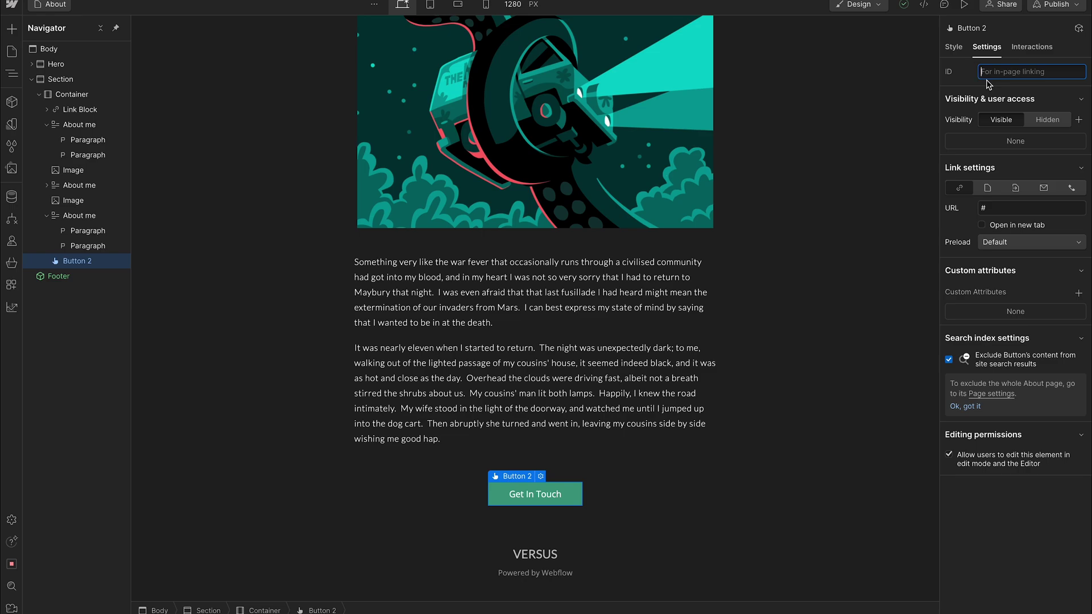
text(contact-btn)
key(ctrl+a)
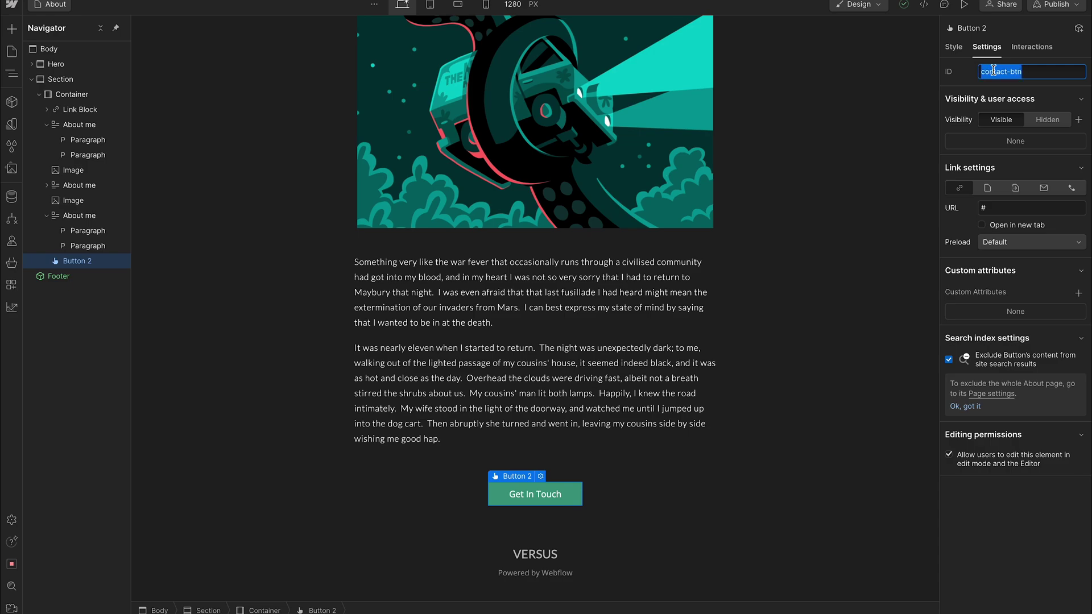
click(1024, 72)
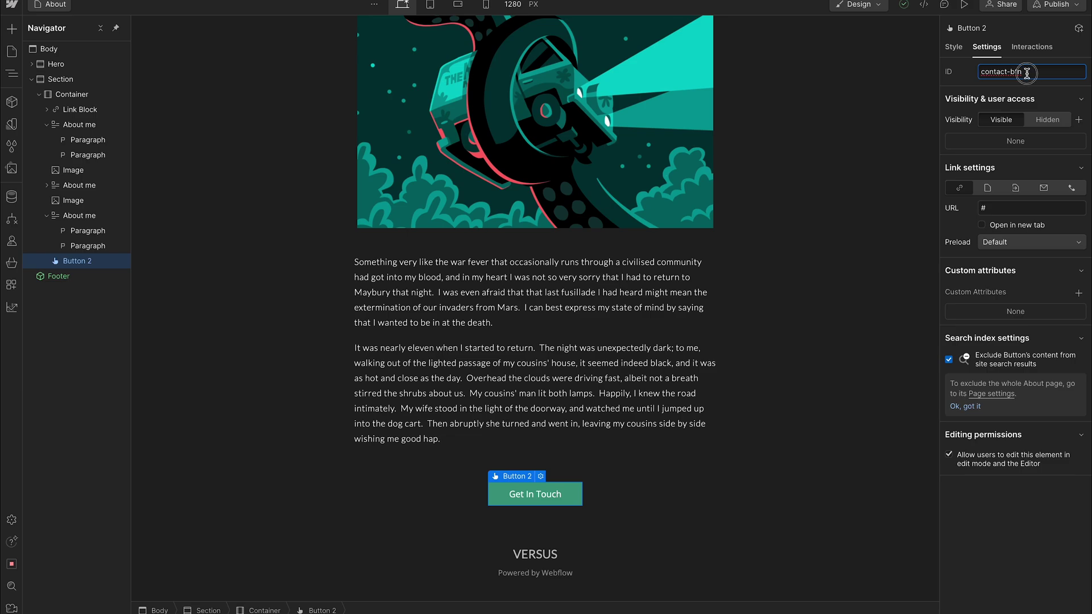
drag(1029, 73, 981, 72)
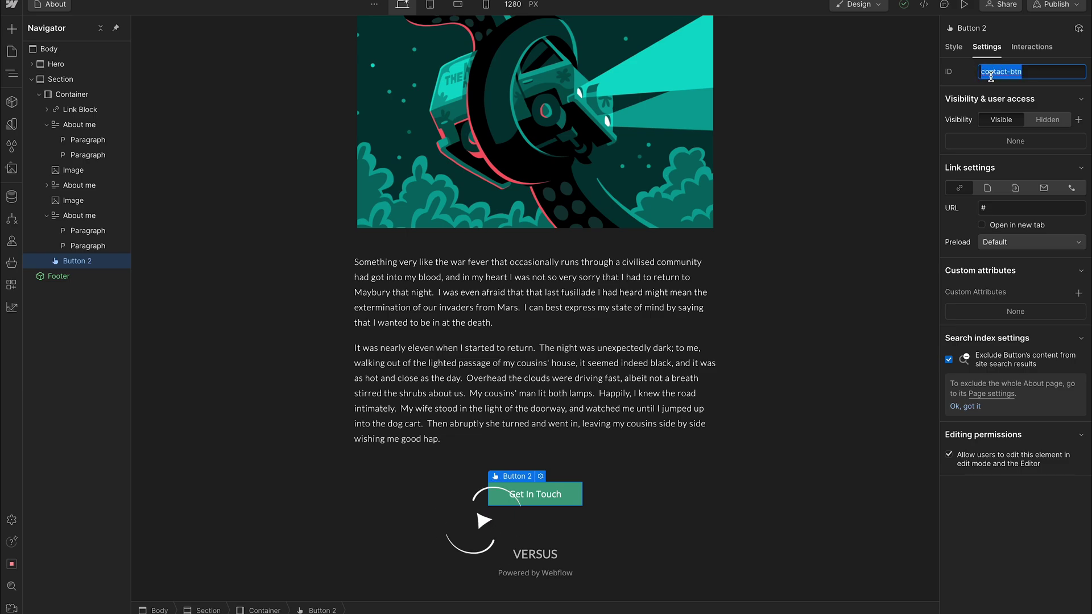
- Select 'Get in contact.' in the first About paragraph and start a link, showing the link types
click(1017, 78)
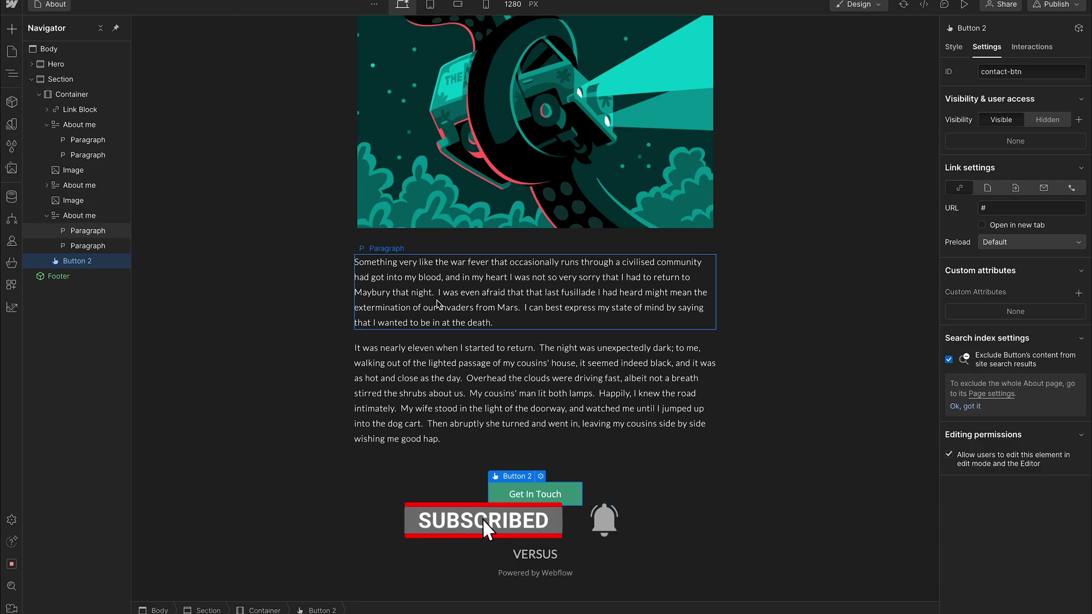
scroll(358, 312, up, 1)
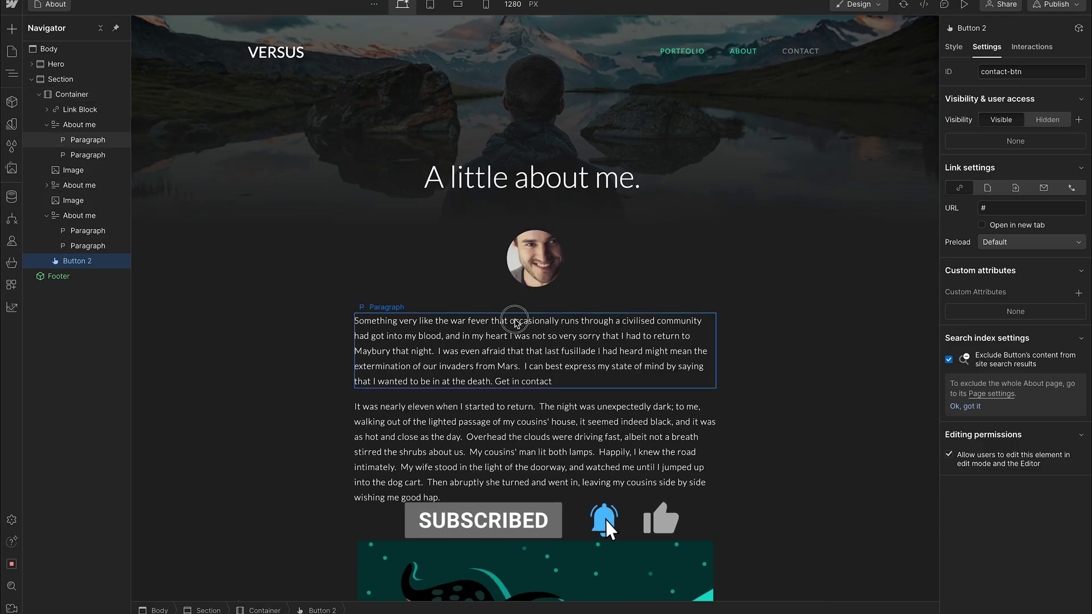
click(515, 320)
click(567, 379)
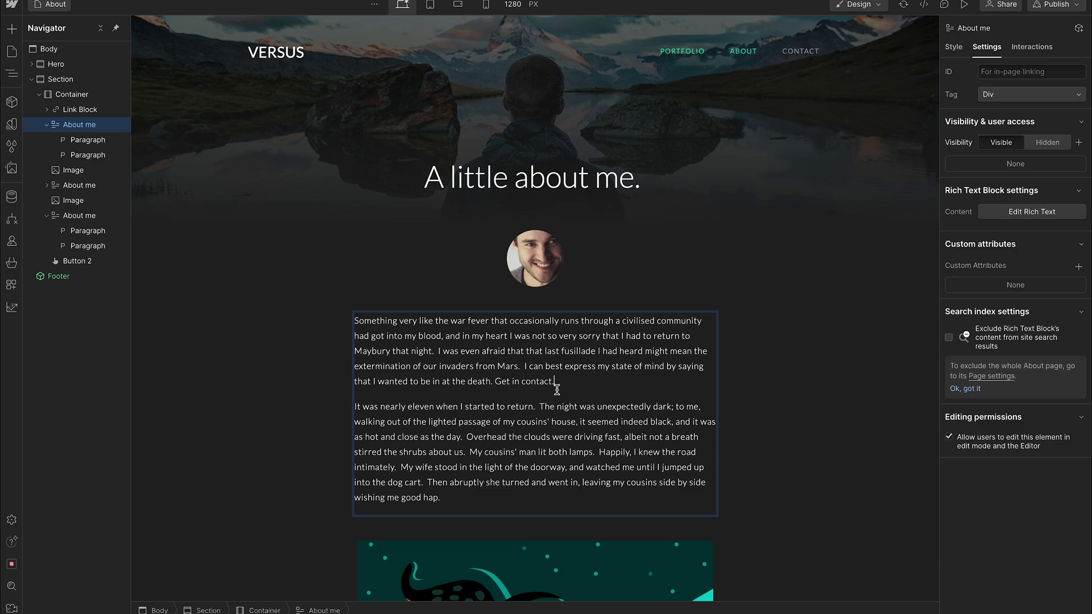
drag(493, 381, 555, 382)
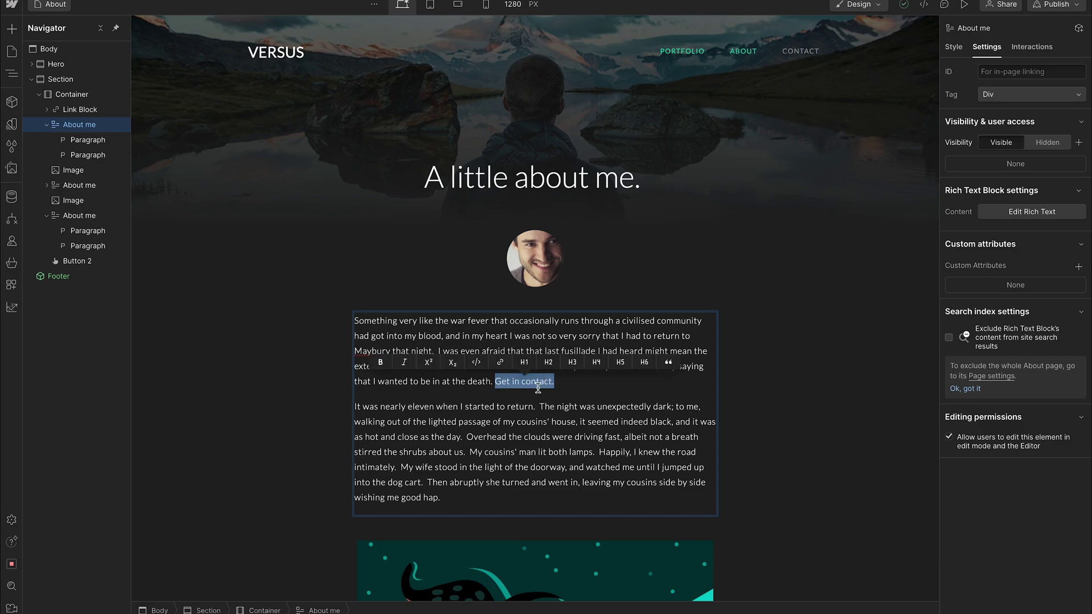
click(500, 362)
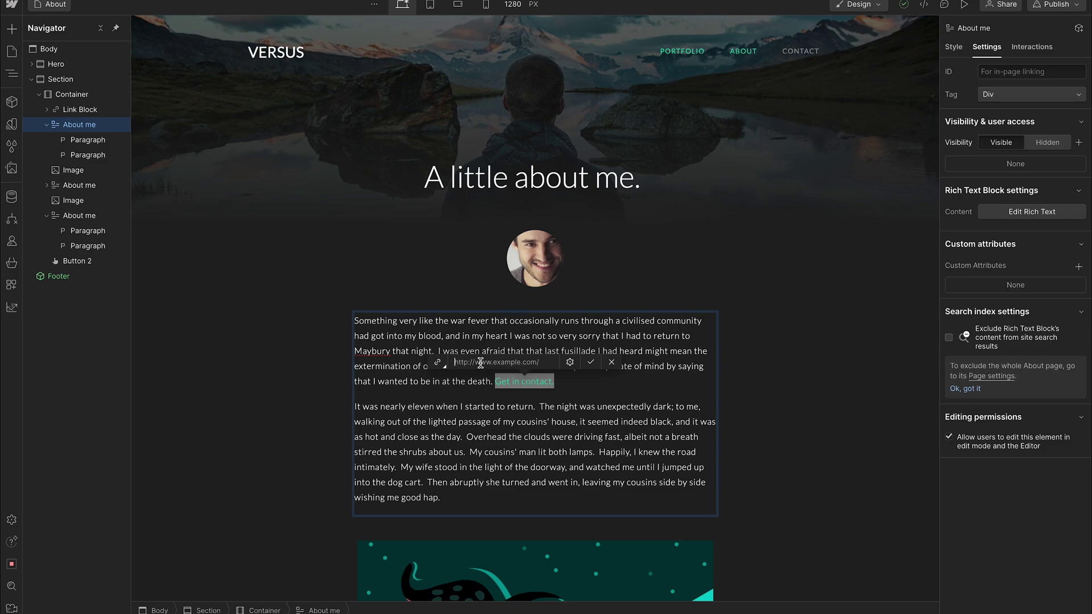
click(437, 364)
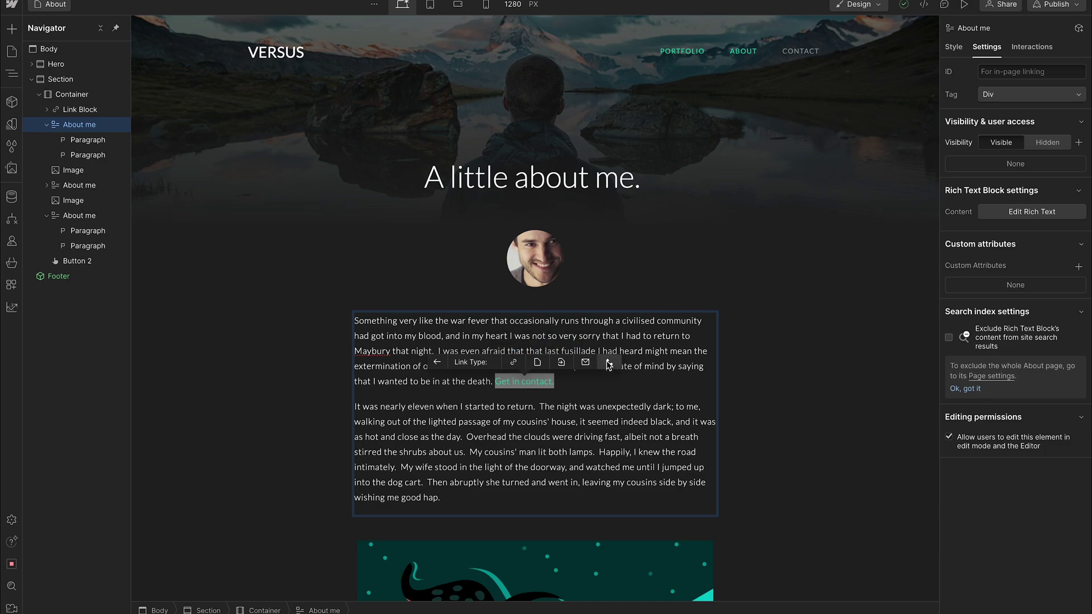
- Make 'Get in contact.' a section link to contact-btn and bring up the publish options
click(562, 362)
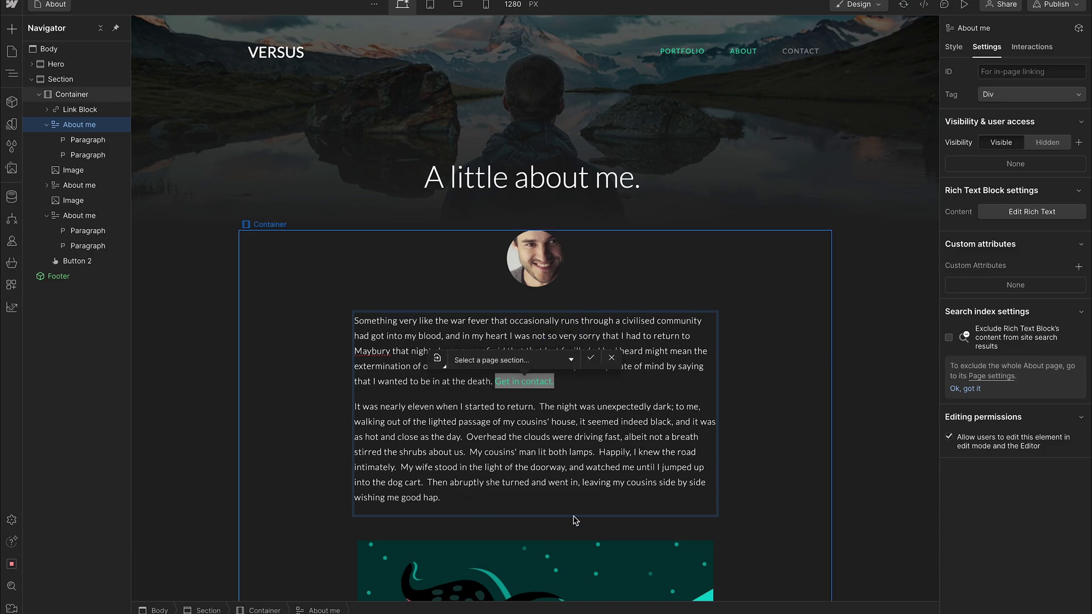
click(570, 361)
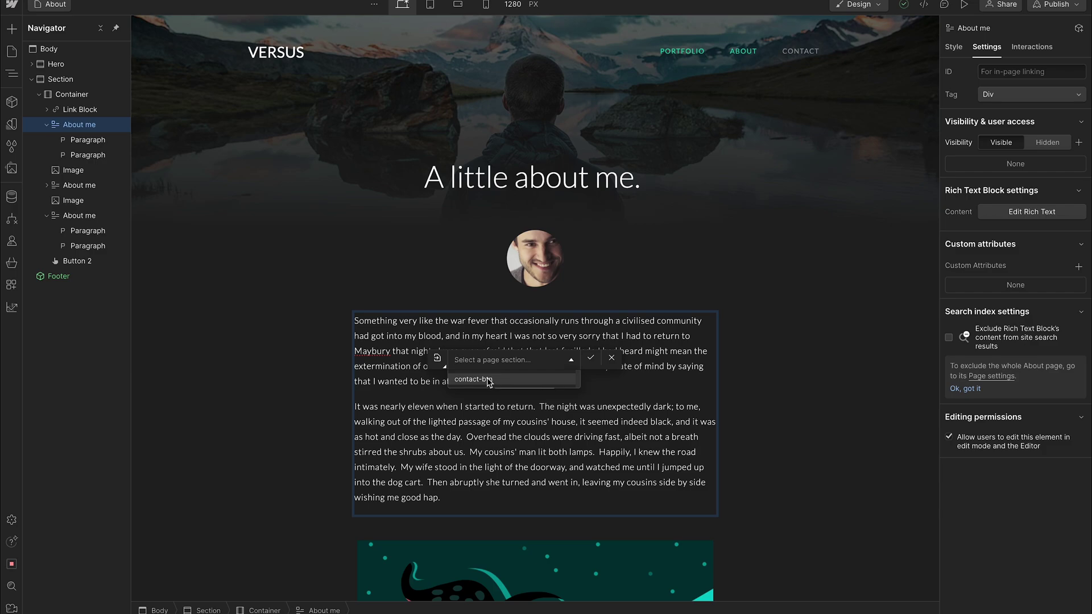
click(486, 380)
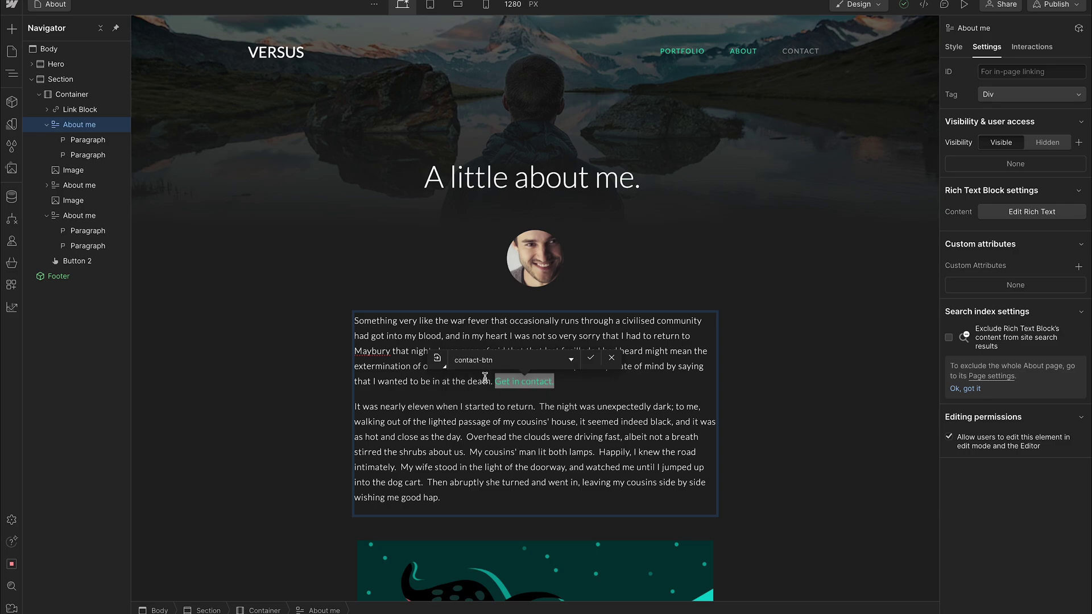
click(589, 360)
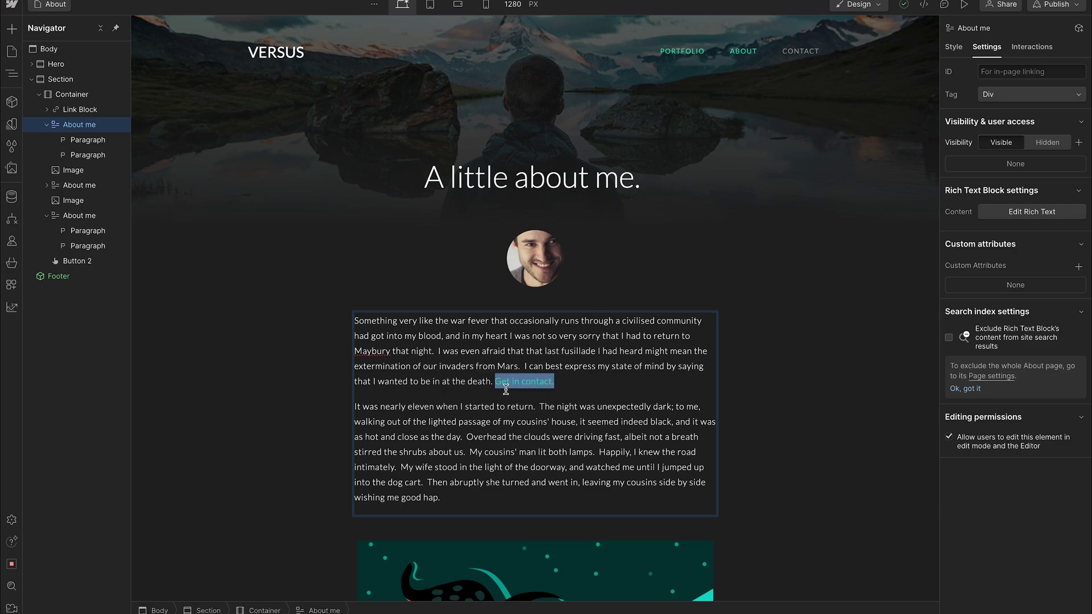
click(1078, 4)
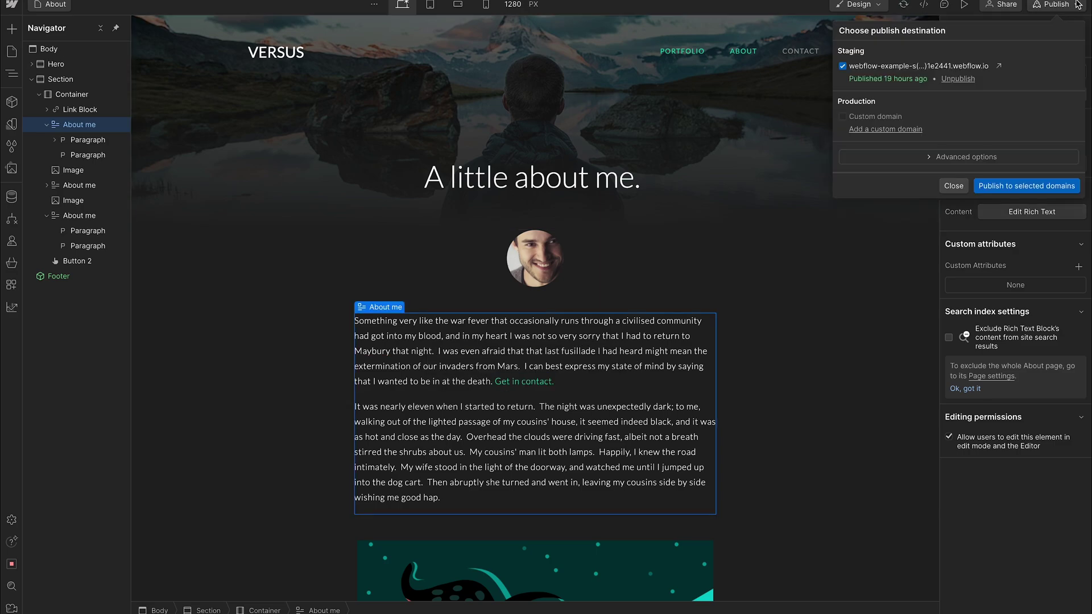
- Publish the site to the staging domain and open the live staging site
click(1022, 188)
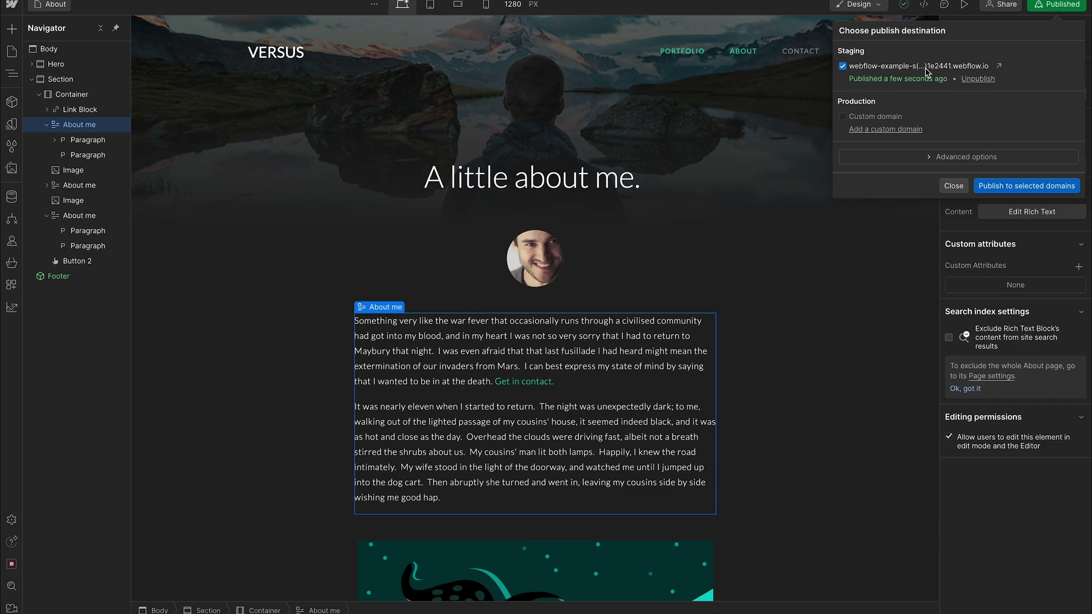
click(999, 66)
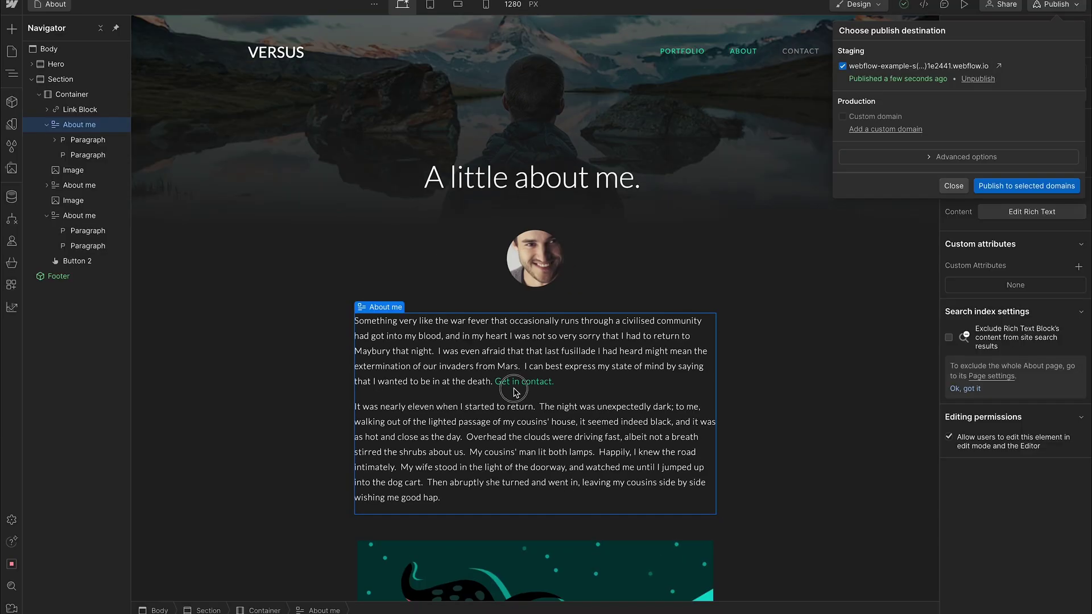
click(510, 387)
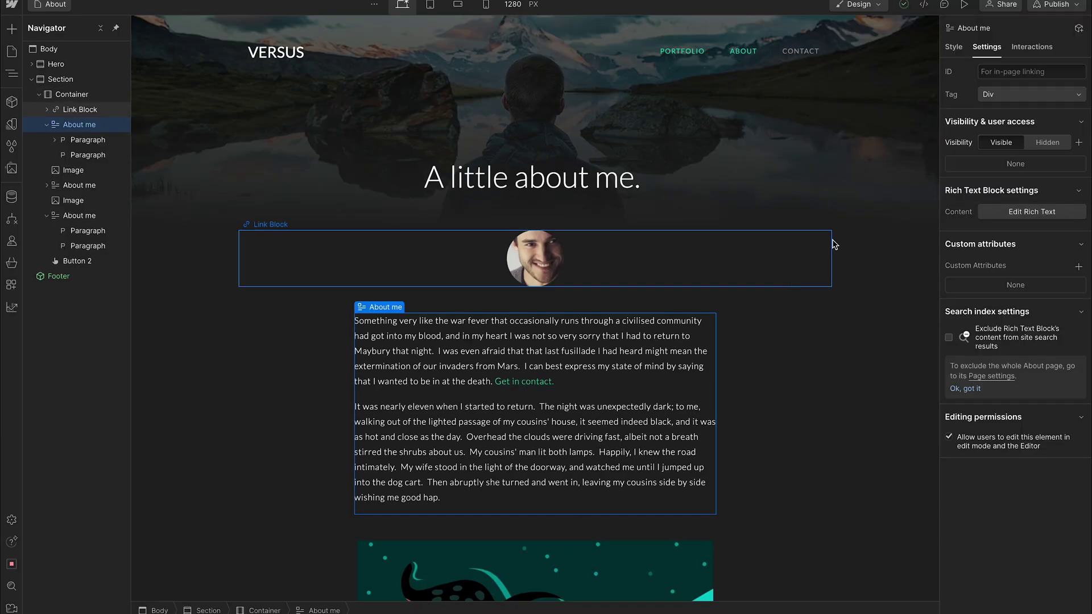
- Test that the 'Get in contact.' link jumps to the Get In Touch button
click(524, 382)
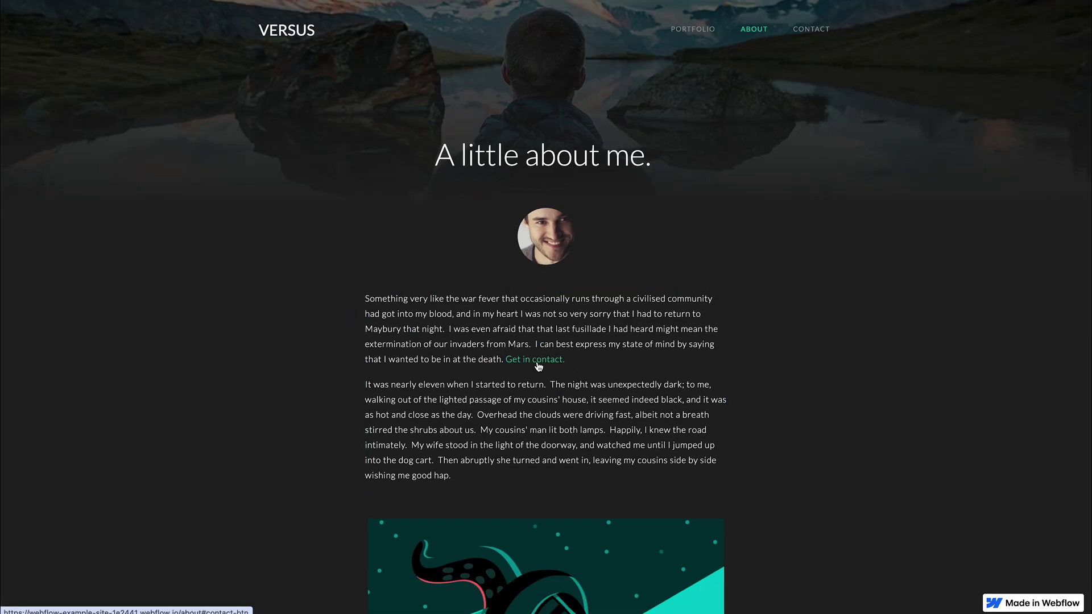
click(537, 361)
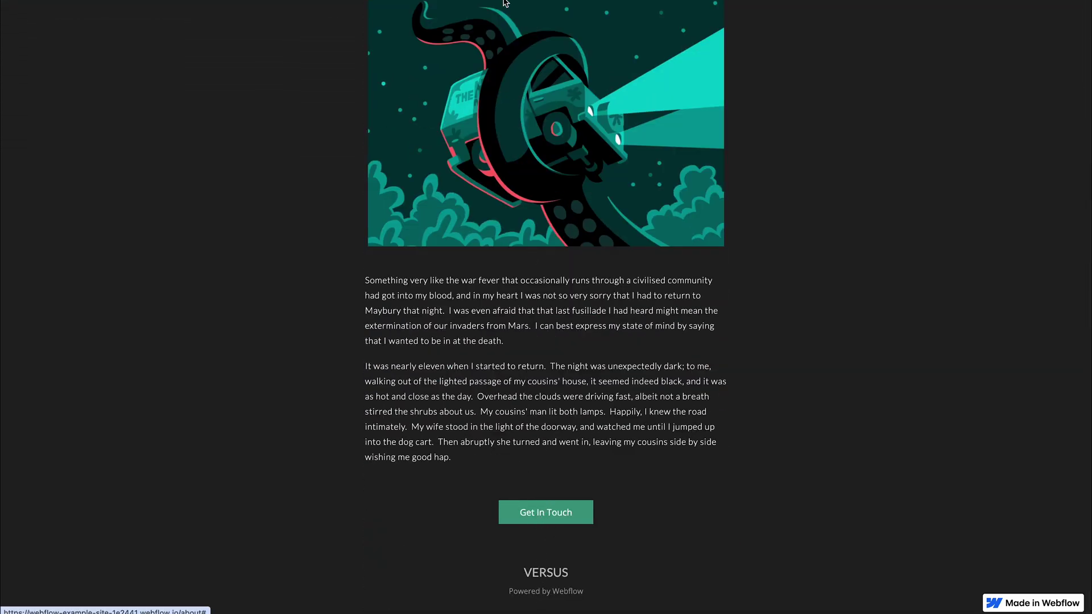
scroll(445, 23, up, 2)
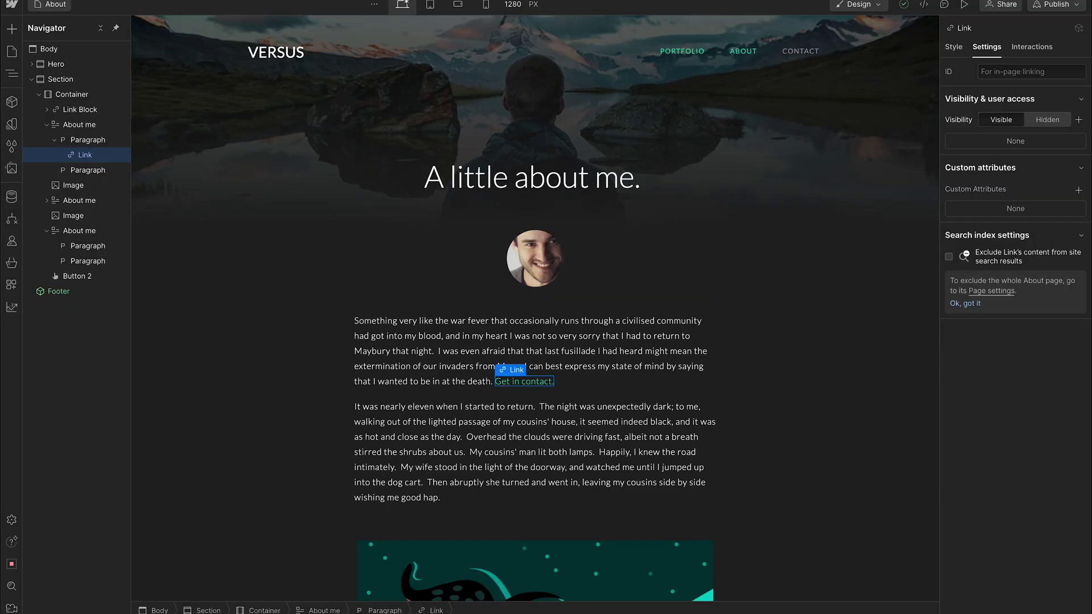
- Copy the About me text block and paste three copies below the Get In Touch button
scroll(491, 293, down, 10)
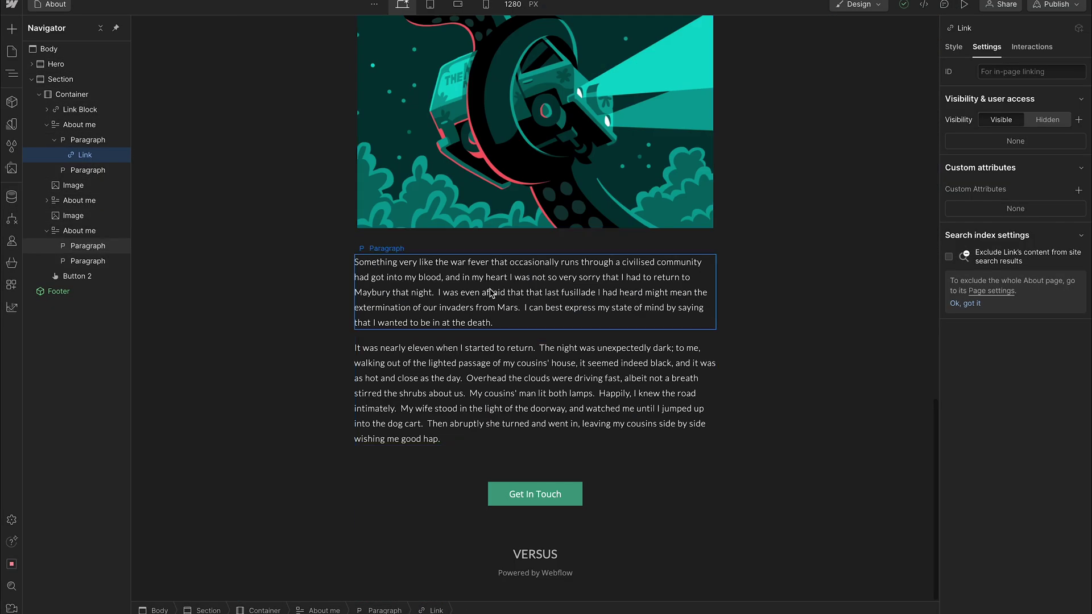
click(491, 379)
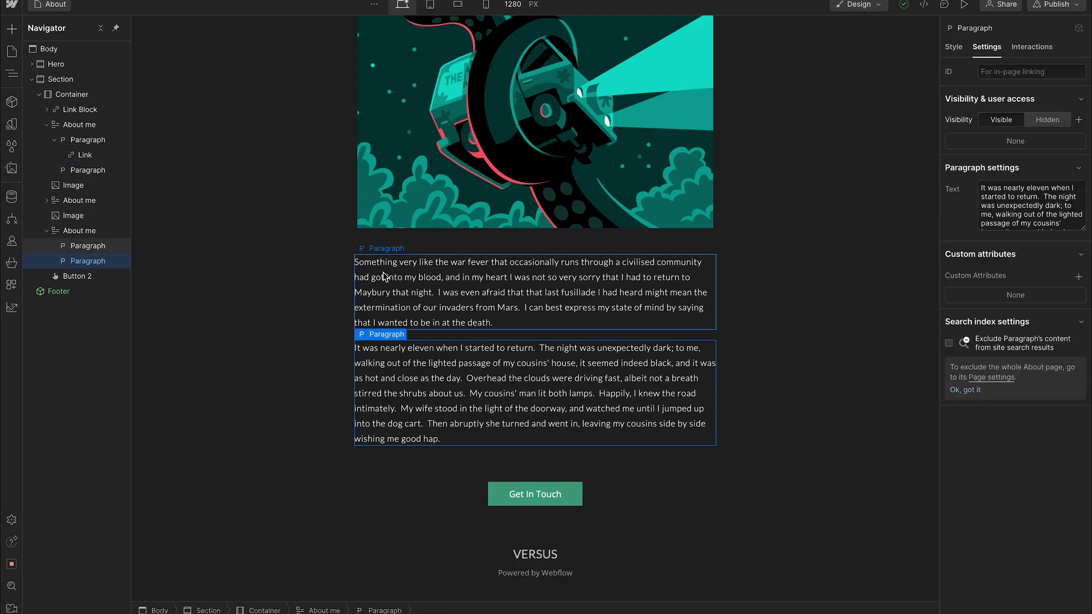
click(380, 239)
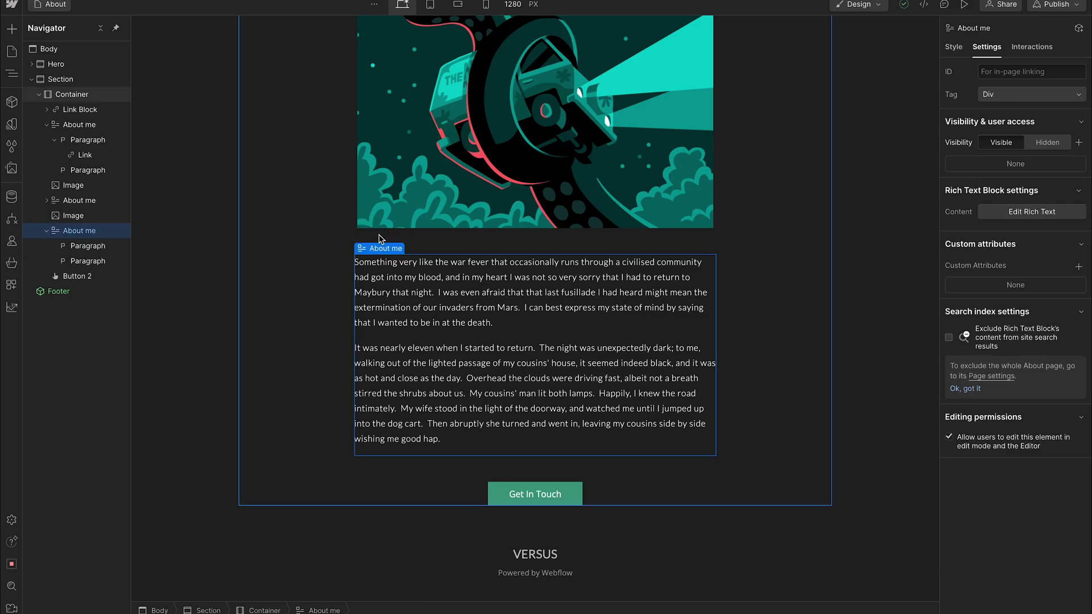
key(ctrl+c)
click(522, 506)
key(ctrl+v)
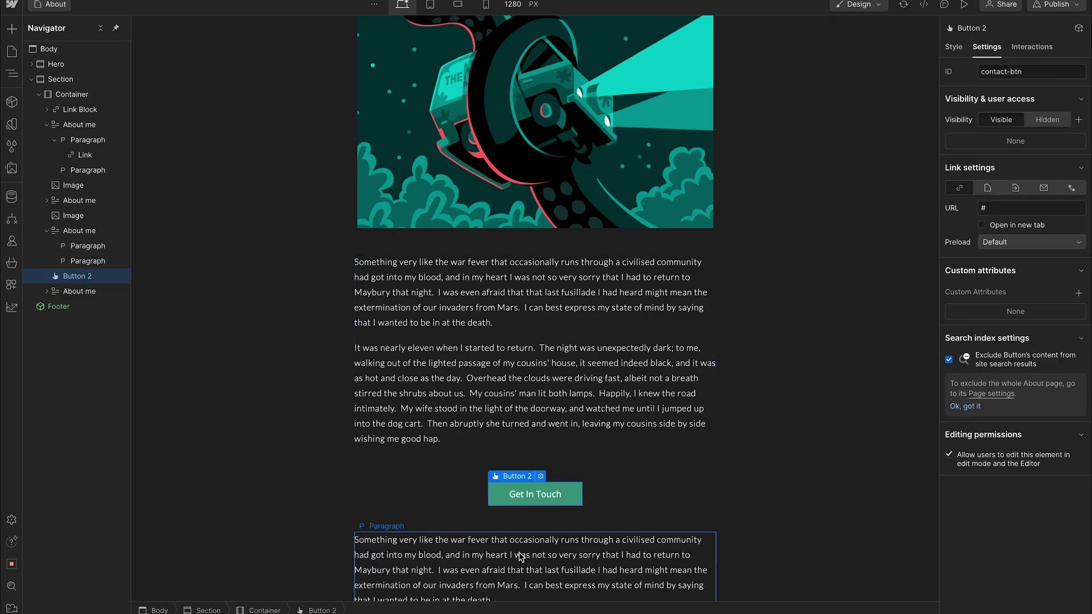
scroll(518, 563, down, 4)
key(ctrl+v)
key(ctrl+v)
scroll(512, 540, down, 5)
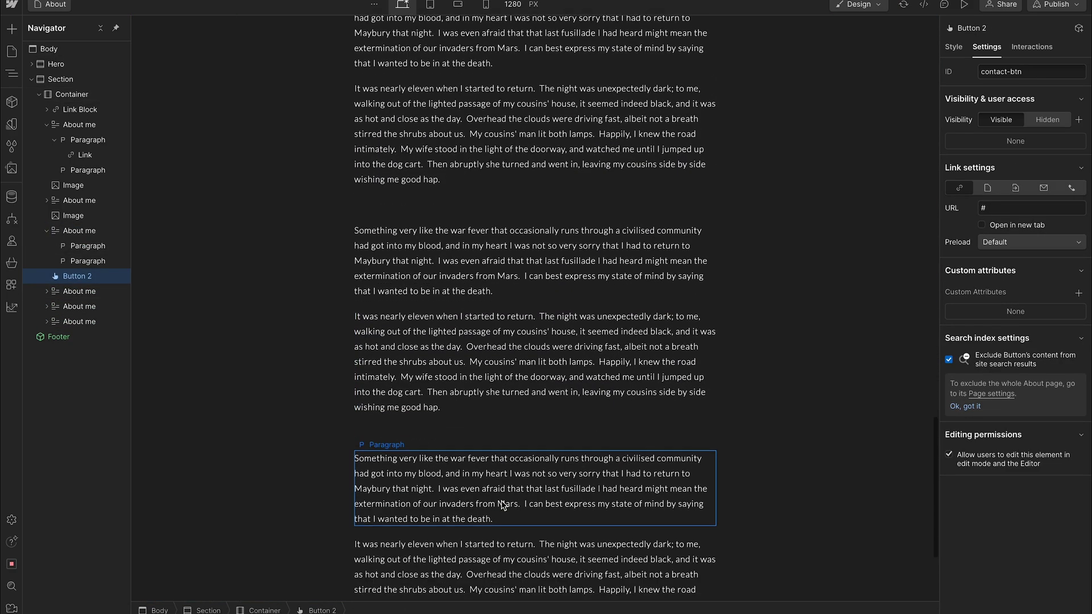
scroll(503, 505, down, 2)
click(1056, 5)
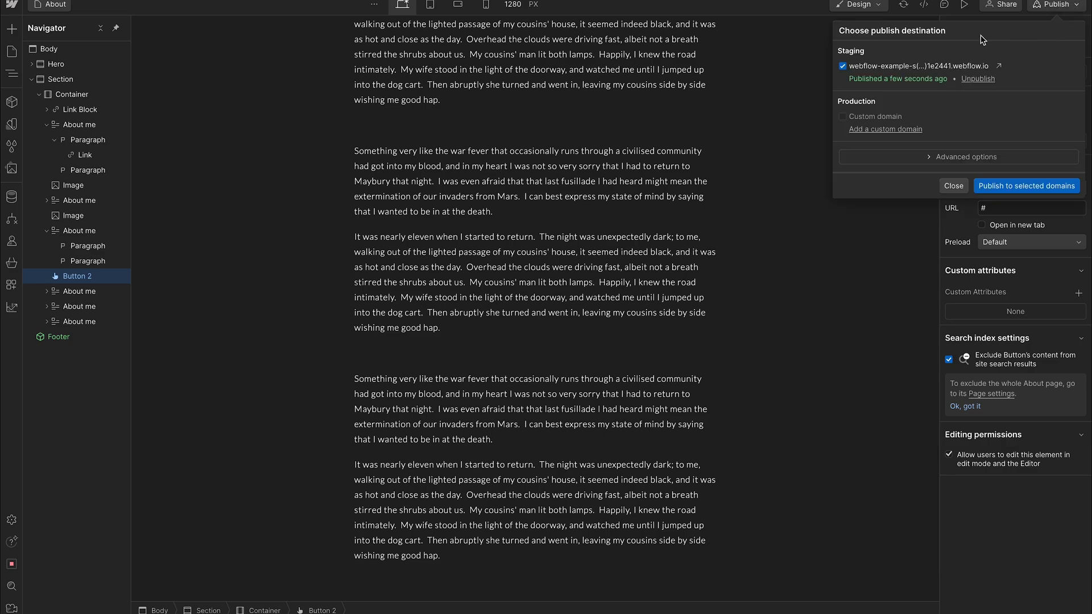
- Republish the site to staging and scroll through the live About page
click(977, 185)
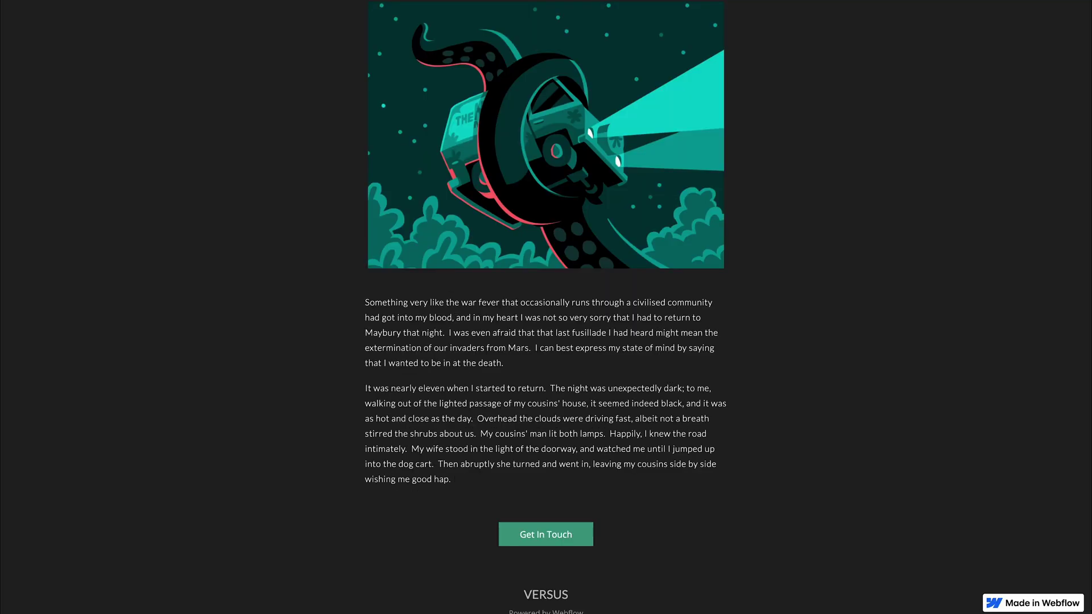
scroll(334, 105, down, 5)
scroll(454, 272, up, 1)
scroll(453, 274, up, 15)
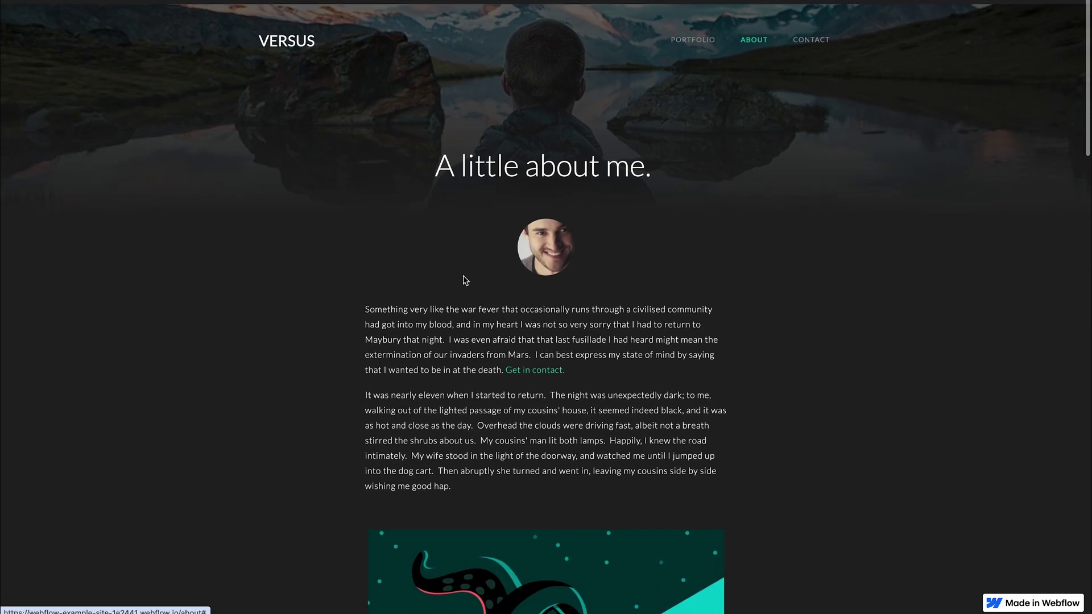
scroll(541, 367, down, 1)
scroll(541, 367, down, 20)
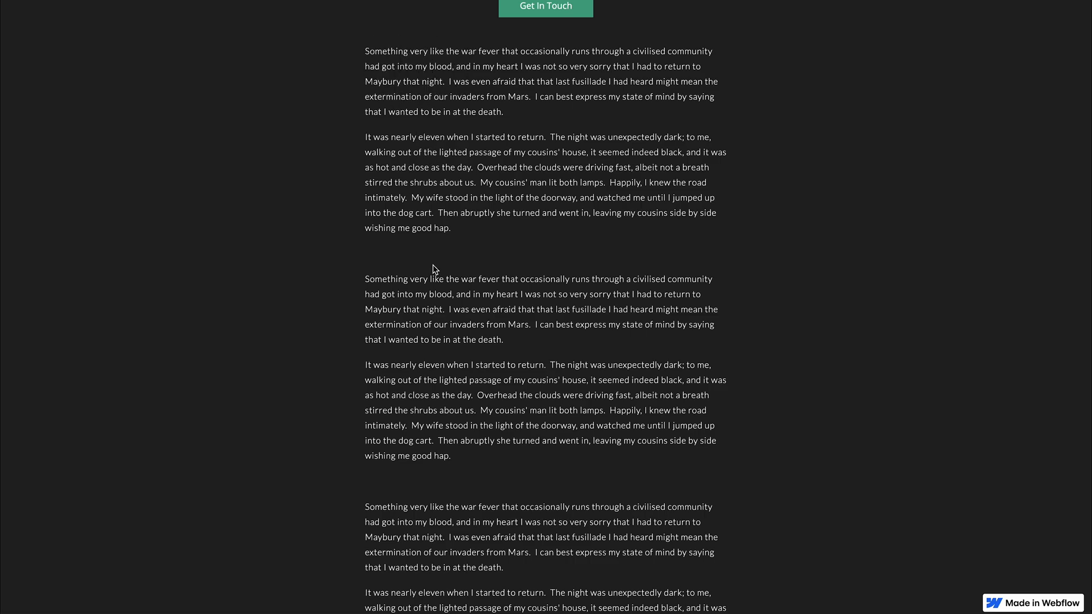
scroll(435, 267, down, 5)
scroll(438, 267, up, 10)
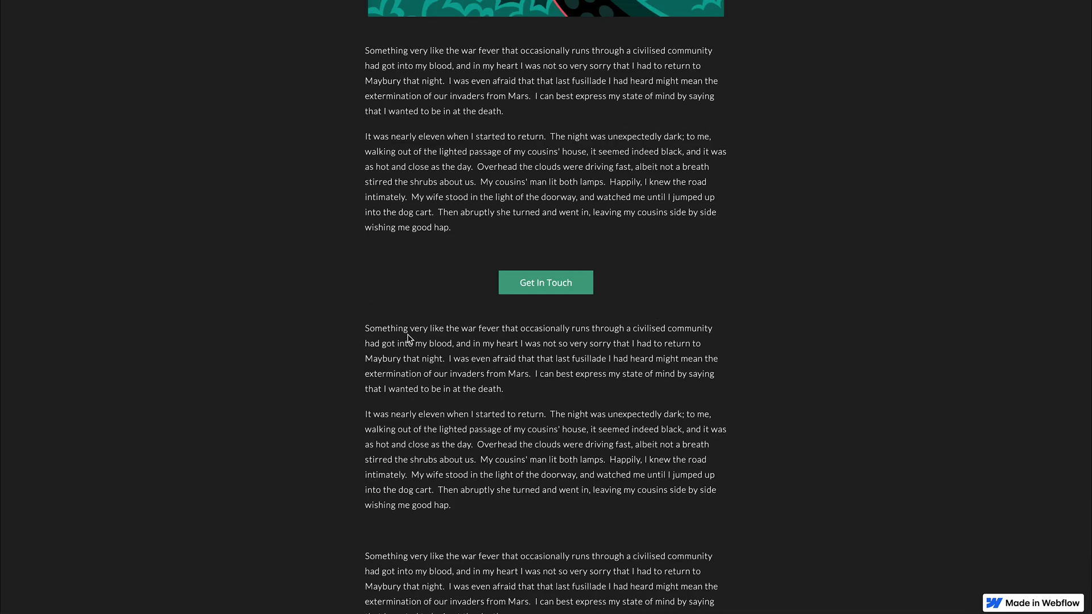
scroll(455, 307, up, 1)
scroll(512, 353, up, 1)
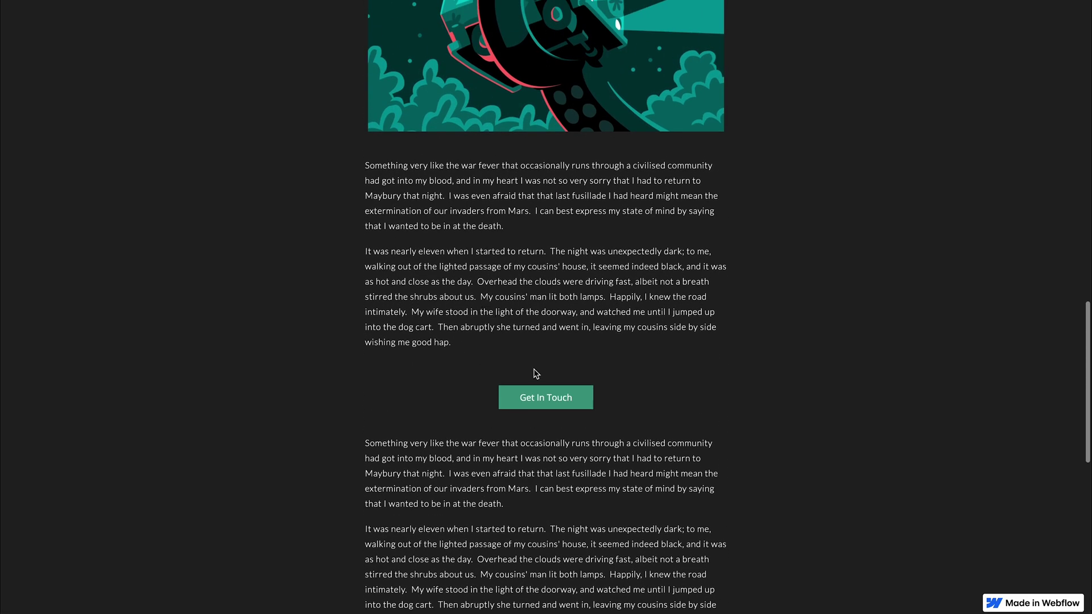
- Follow the Get in contact link on the live About page to test the jump
click(563, 407)
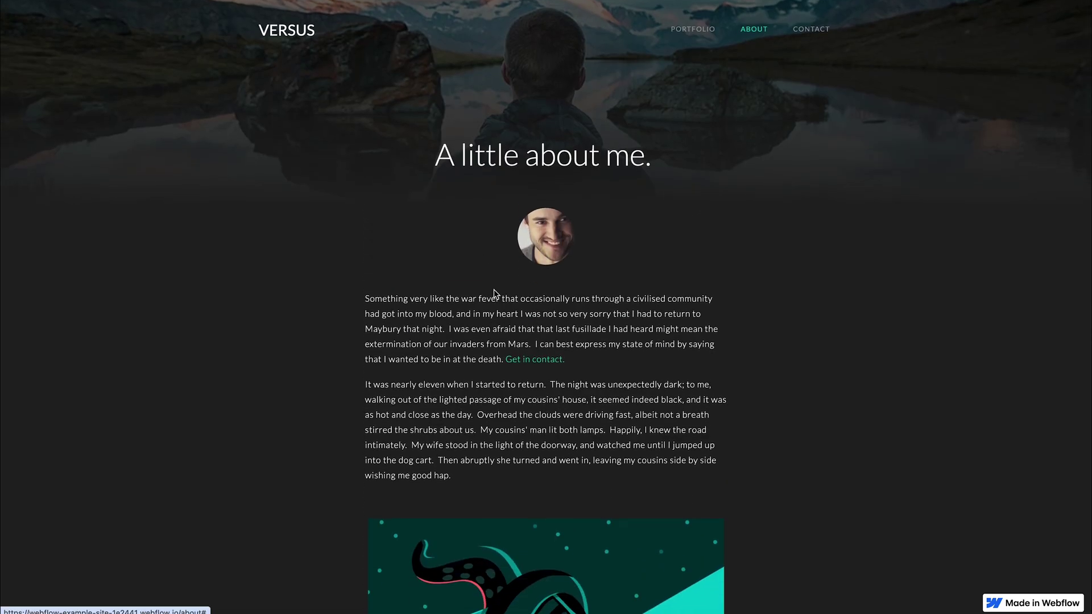
scroll(512, 370, down, 15)
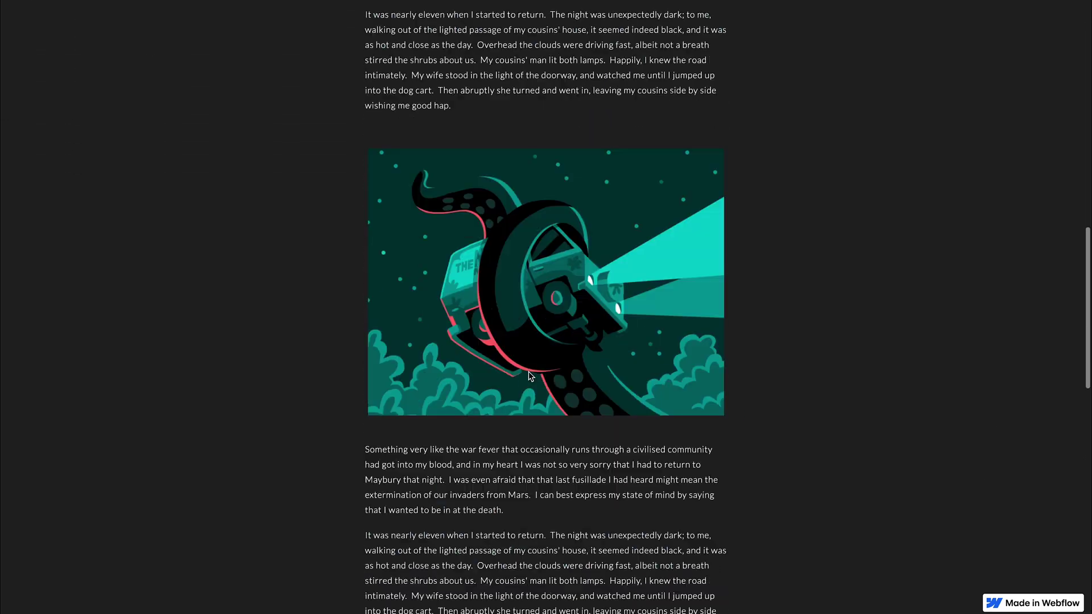
scroll(524, 169, down, 1)
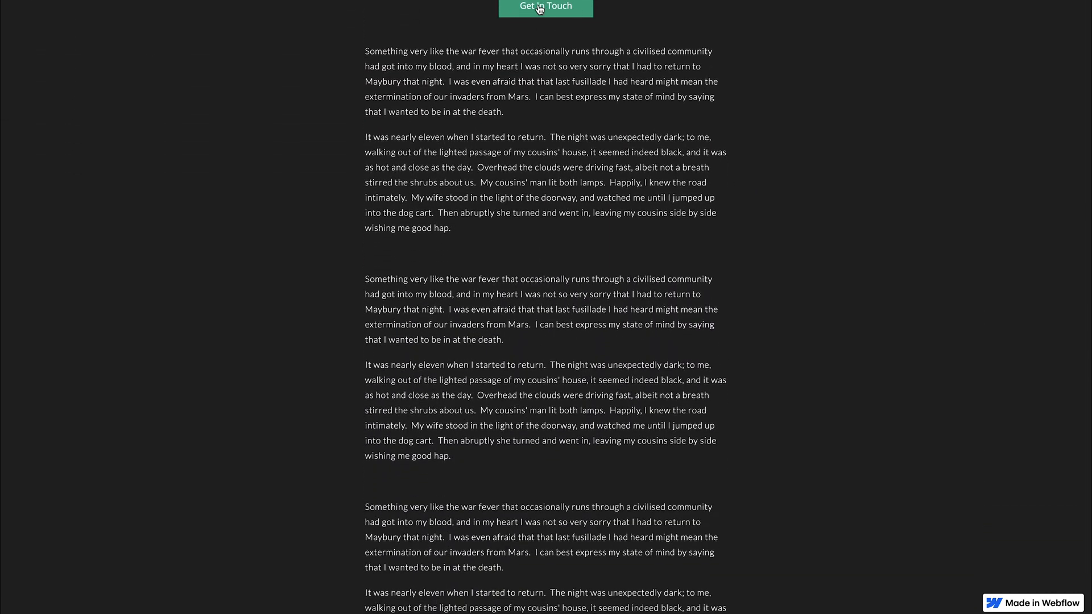
scroll(519, 80, up, 10)
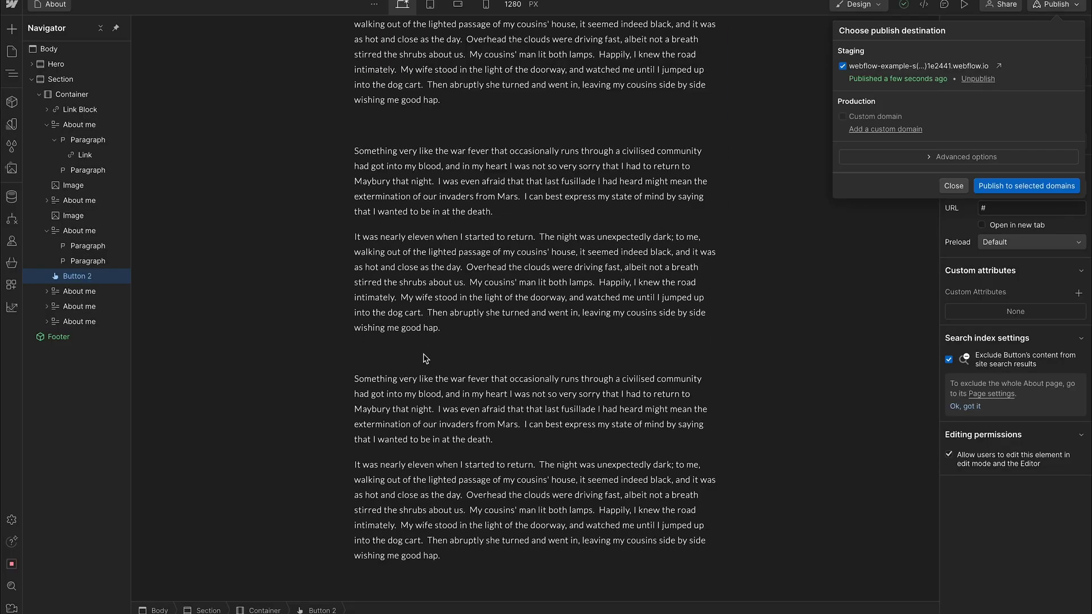
- Close the publish popup and show the Pages panel listing Home, About and Contact
click(954, 186)
scroll(688, 267, down, 3)
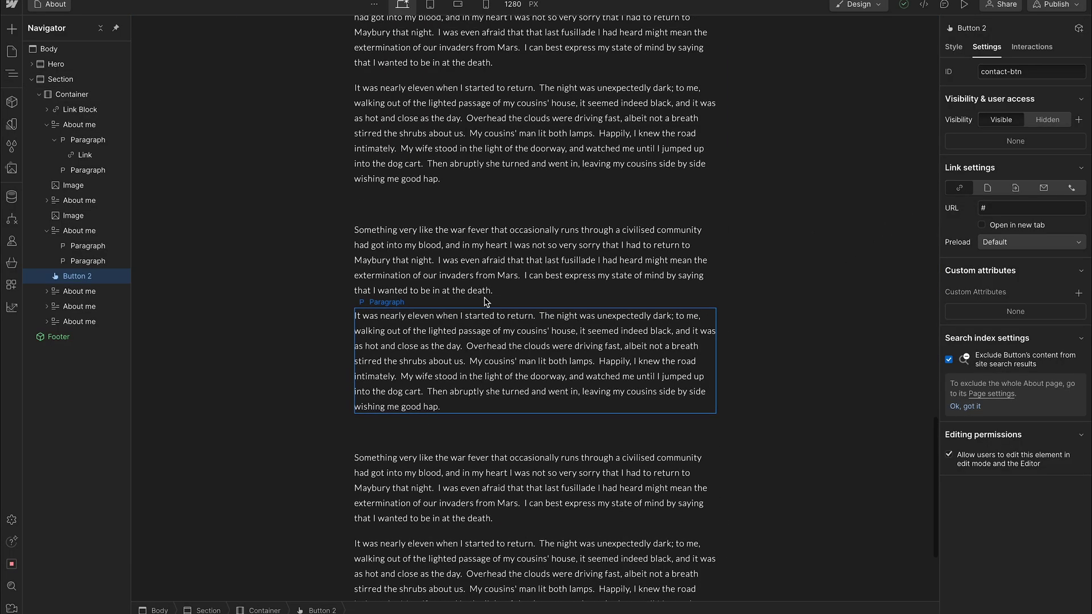
scroll(488, 301, up, 8)
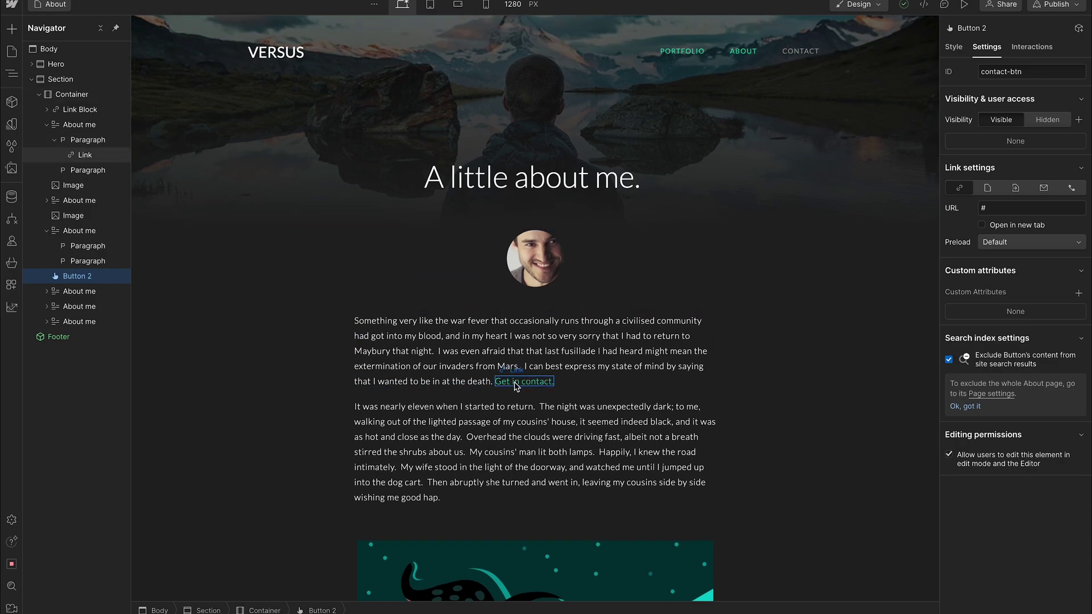
click(12, 51)
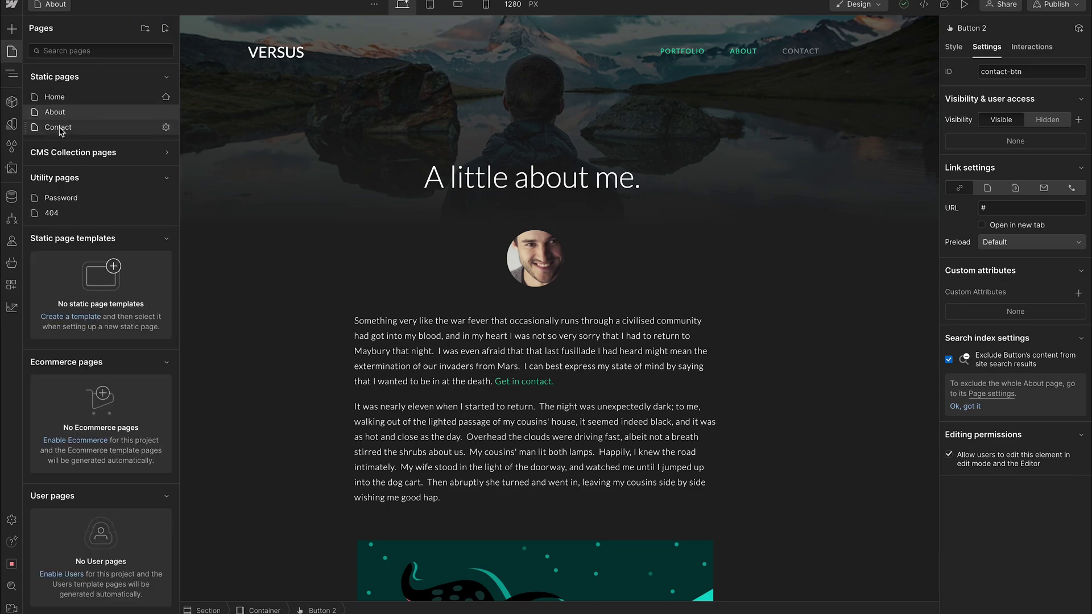
- Go to Home, select GET A QUOTE, then switch to the About page
click(57, 97)
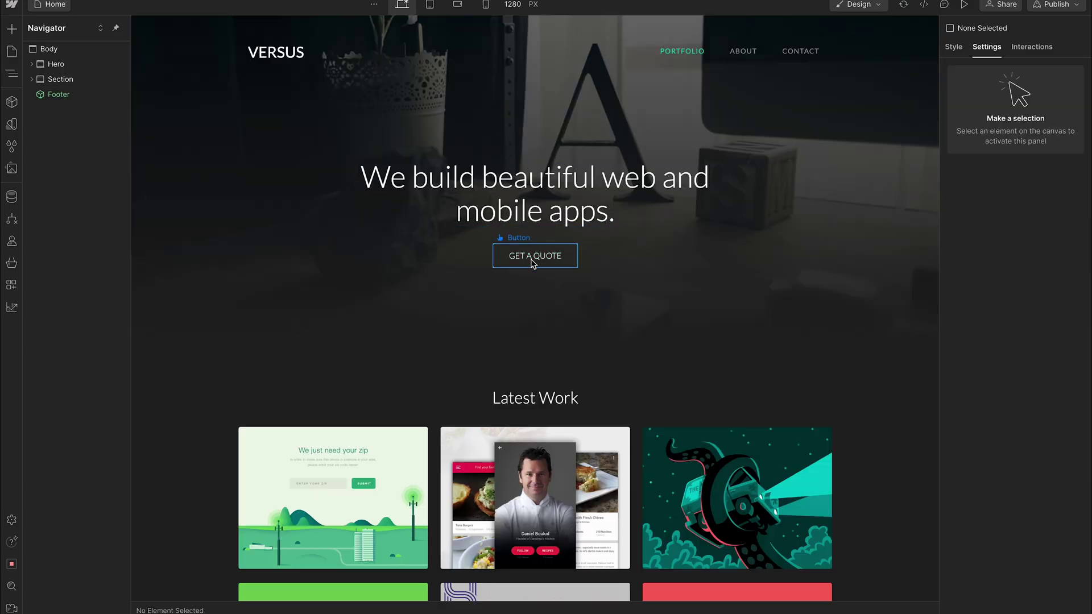
click(504, 261)
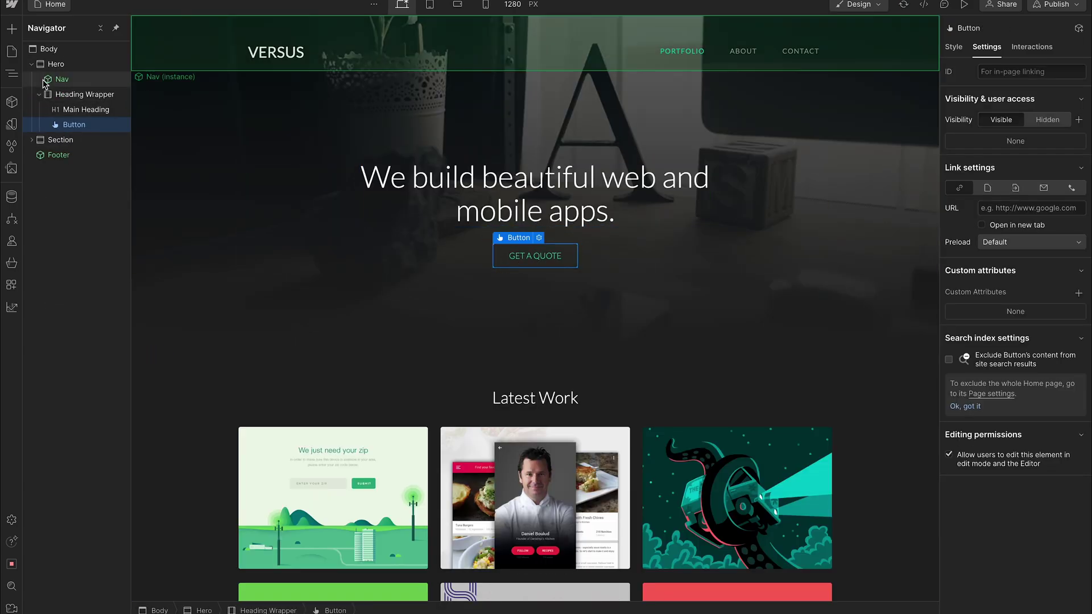
click(11, 53)
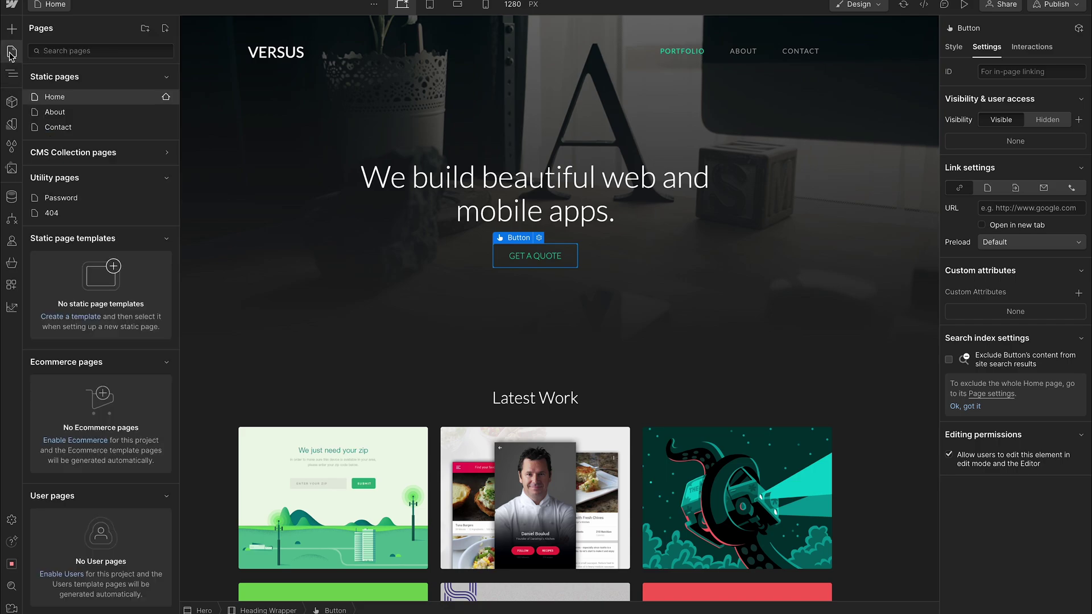
click(83, 113)
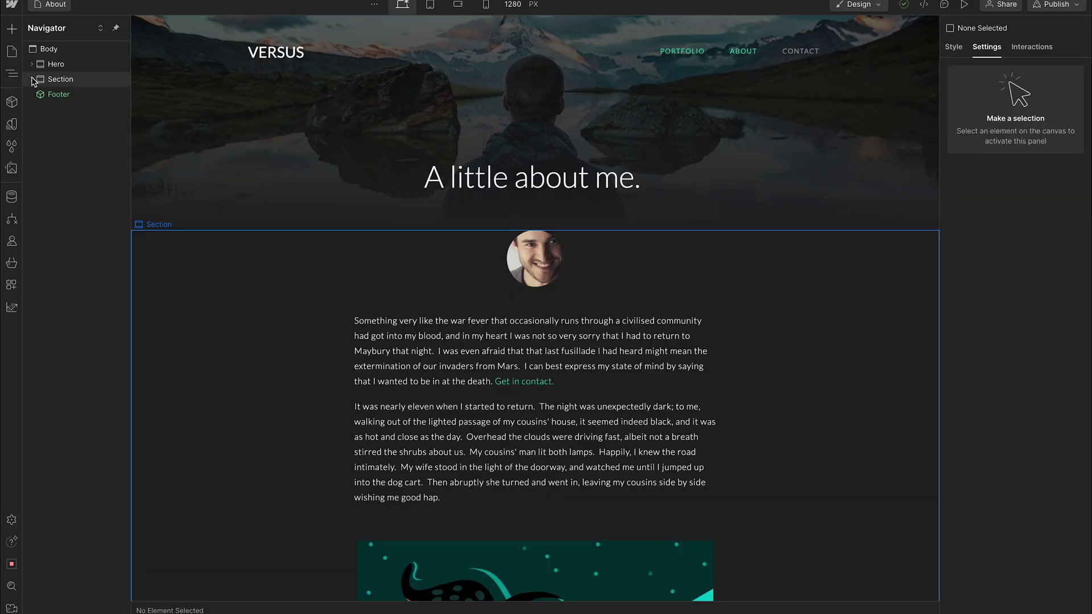
click(12, 53)
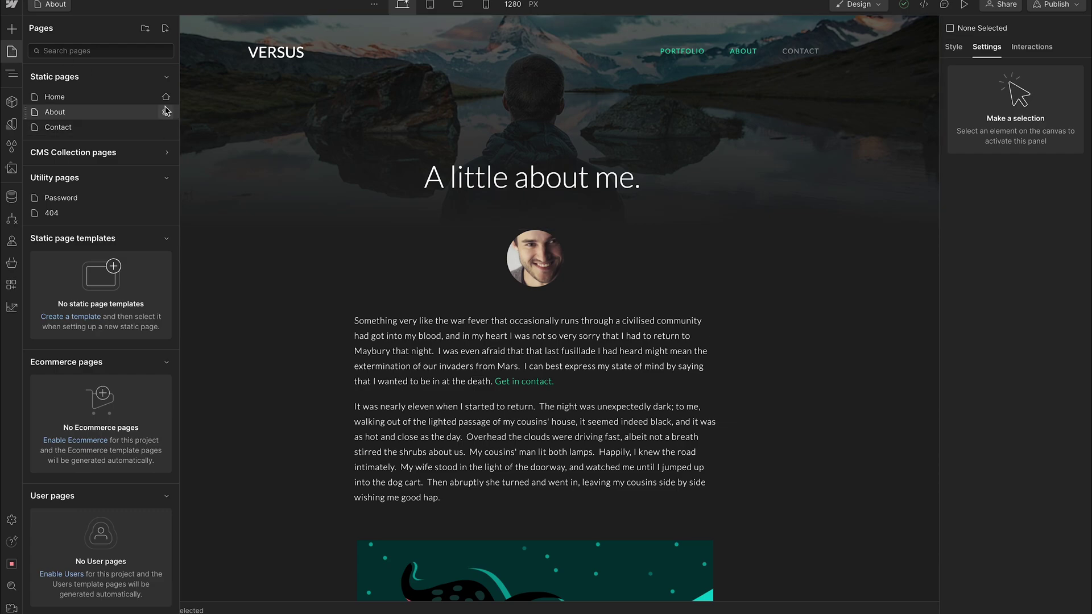
- Copy the About page's URL slug from its page settings and return to Home
click(166, 112)
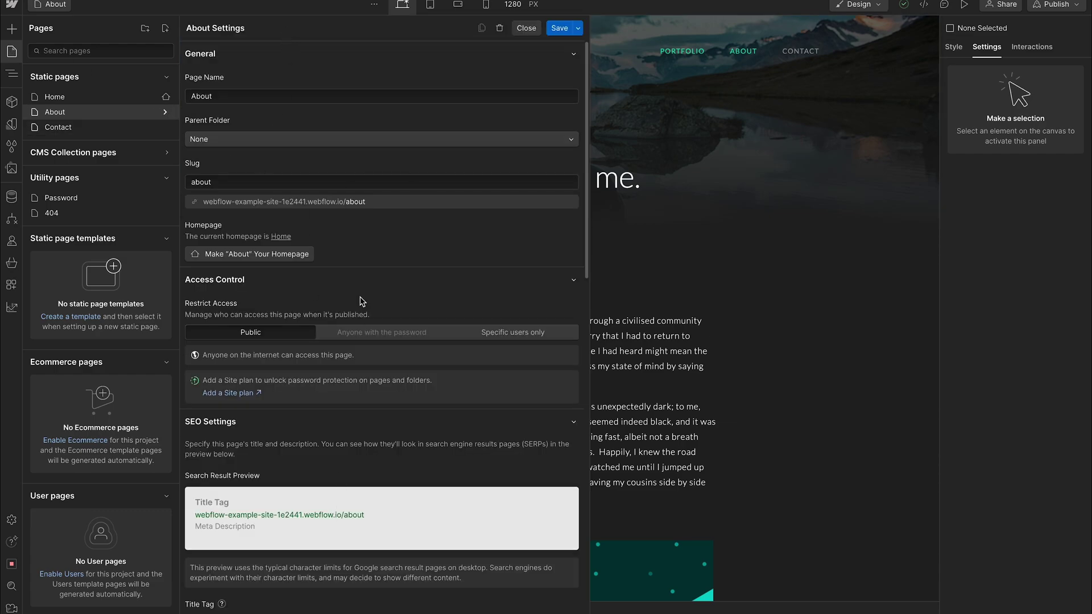
drag(365, 203, 343, 204)
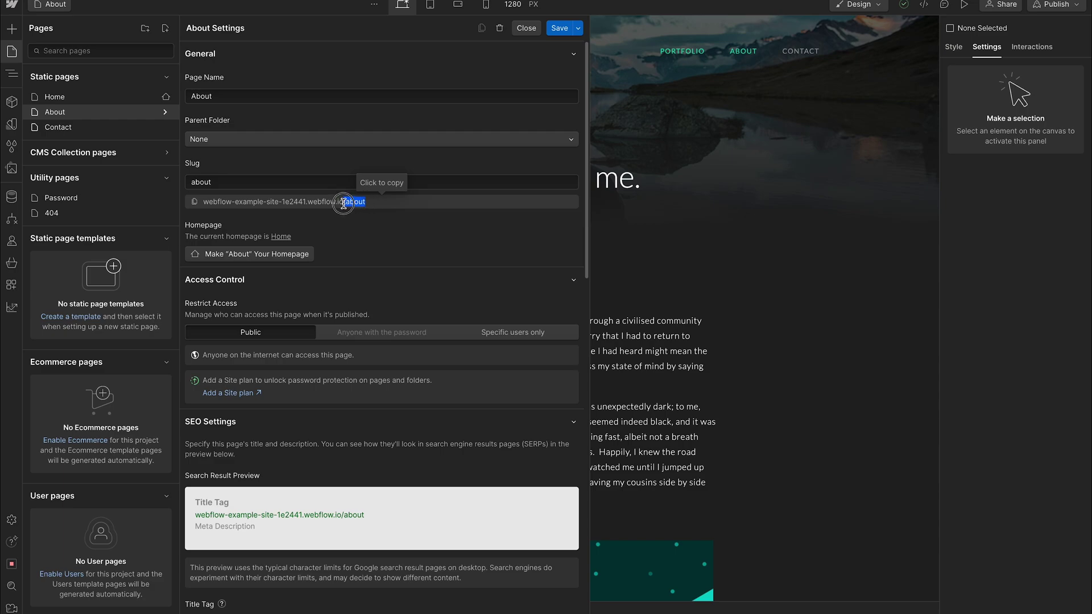
click(344, 204)
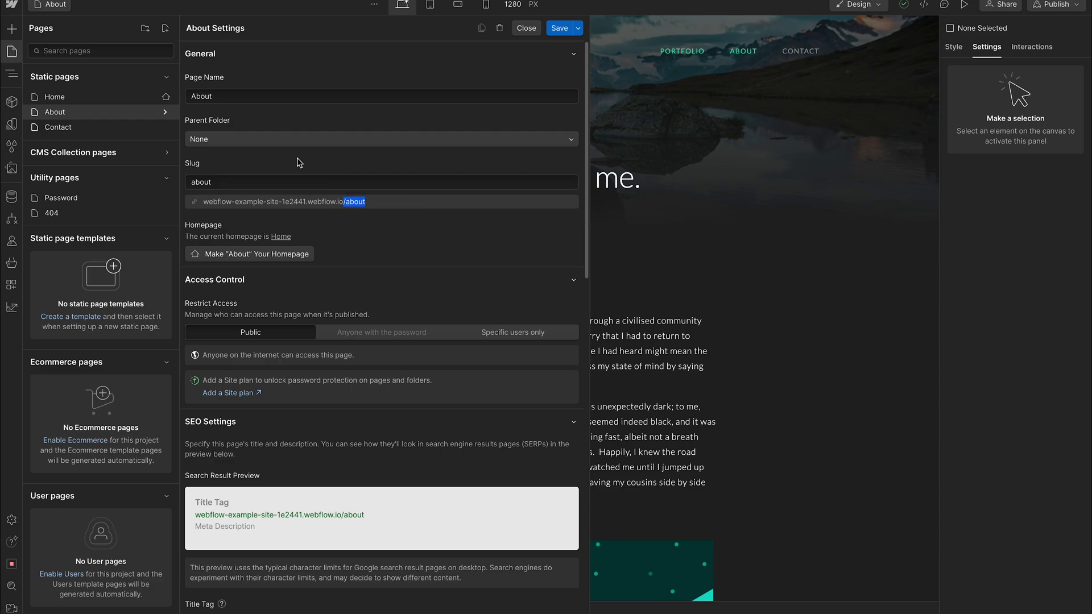
click(55, 98)
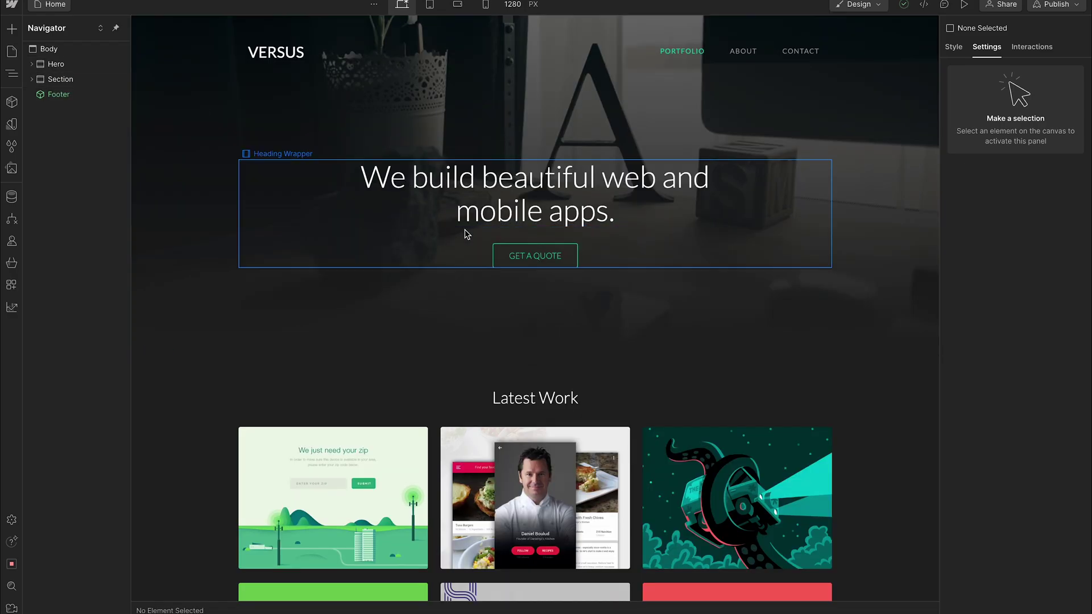
- Set the GET A QUOTE button's link URL to /about#contact-btn
click(558, 258)
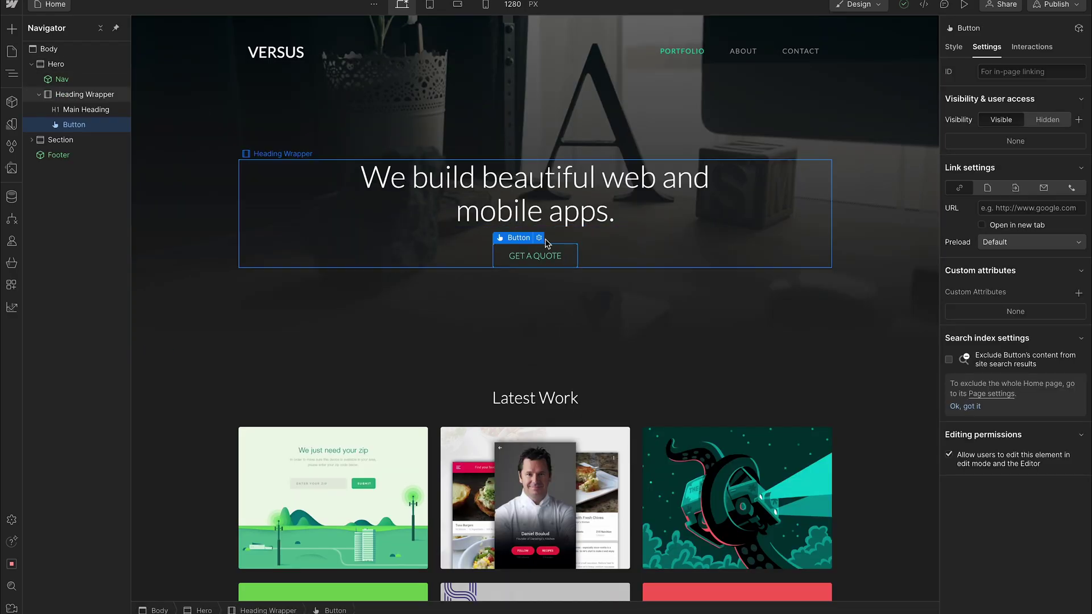
click(538, 237)
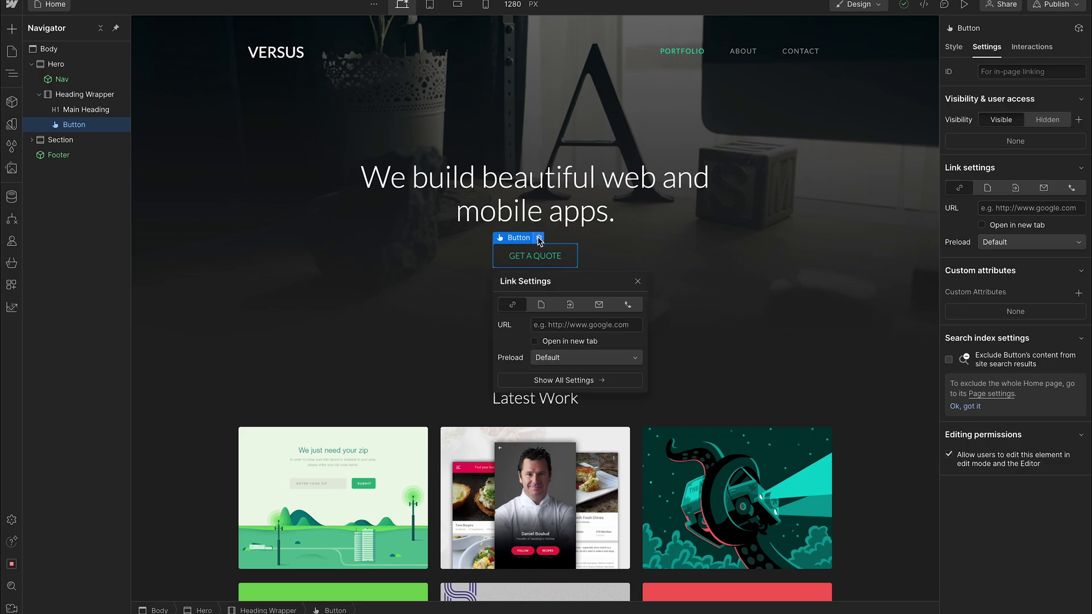
click(570, 306)
click(579, 325)
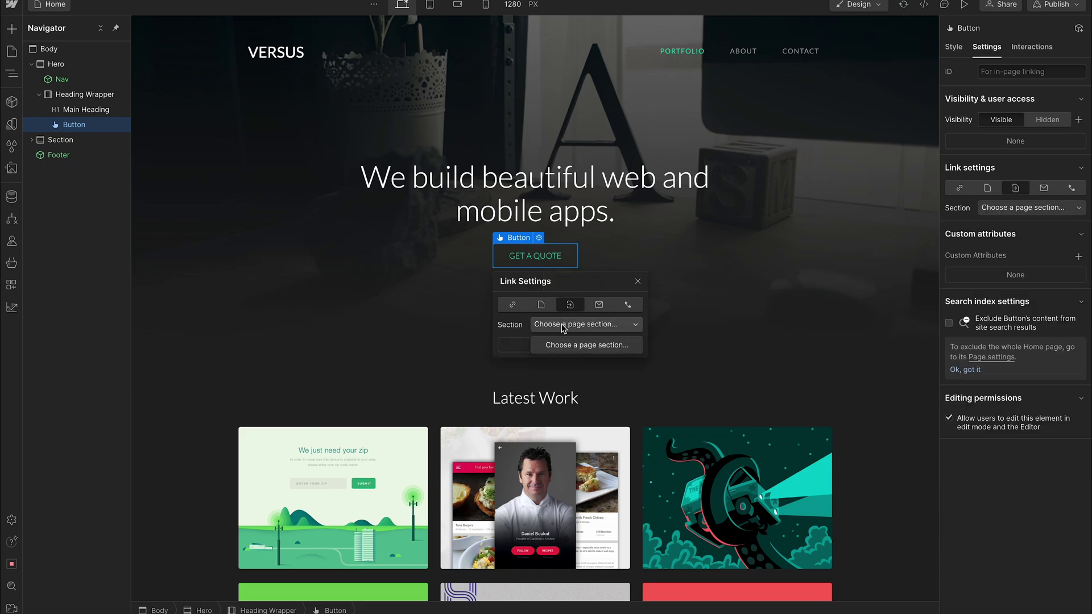
click(512, 307)
click(511, 308)
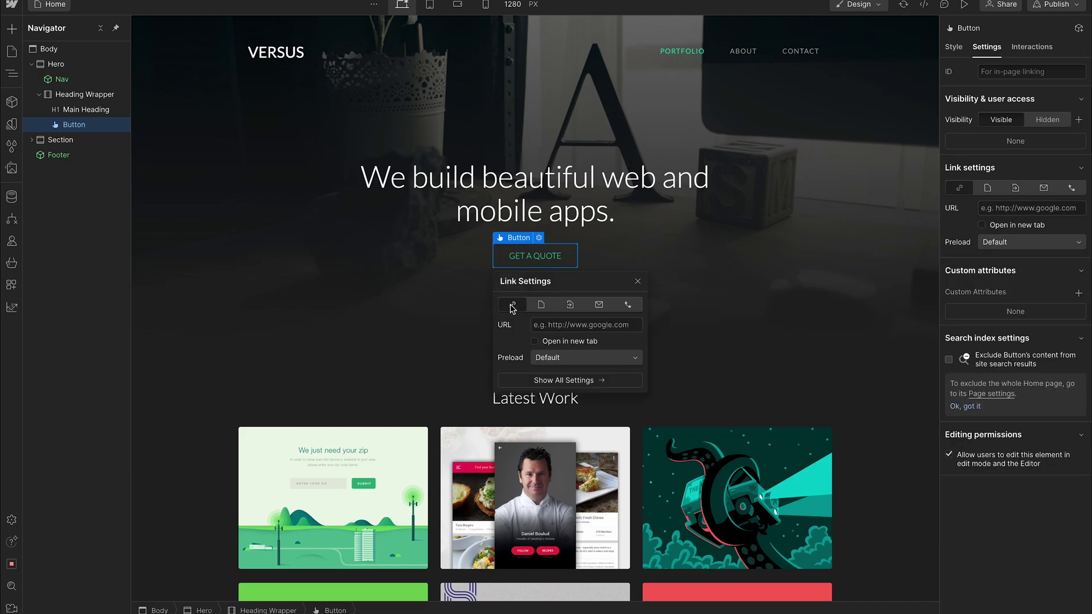
click(555, 328)
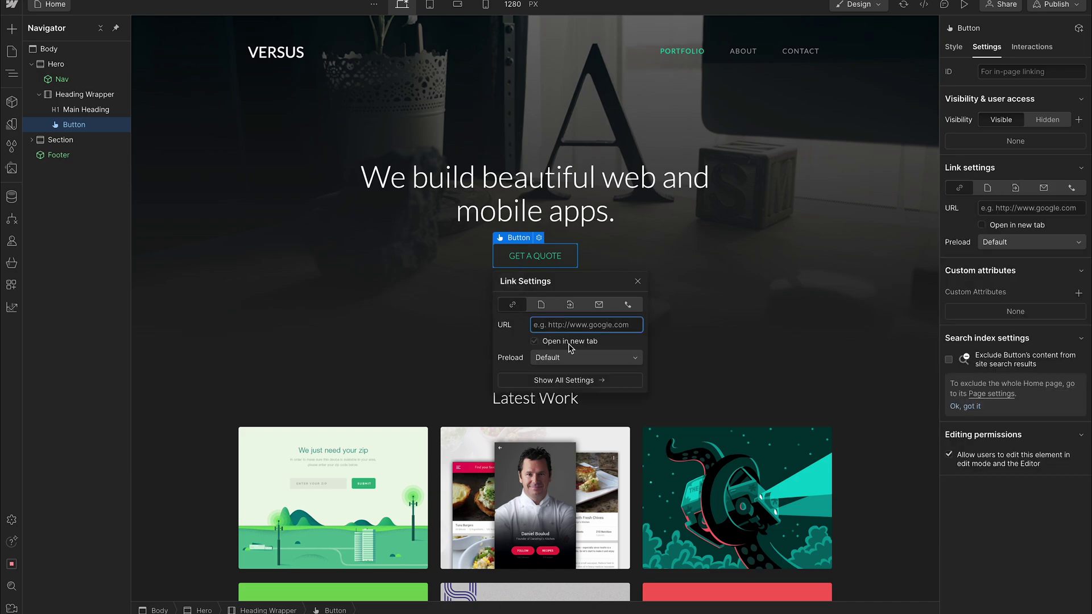
text(/about#contact-btn)
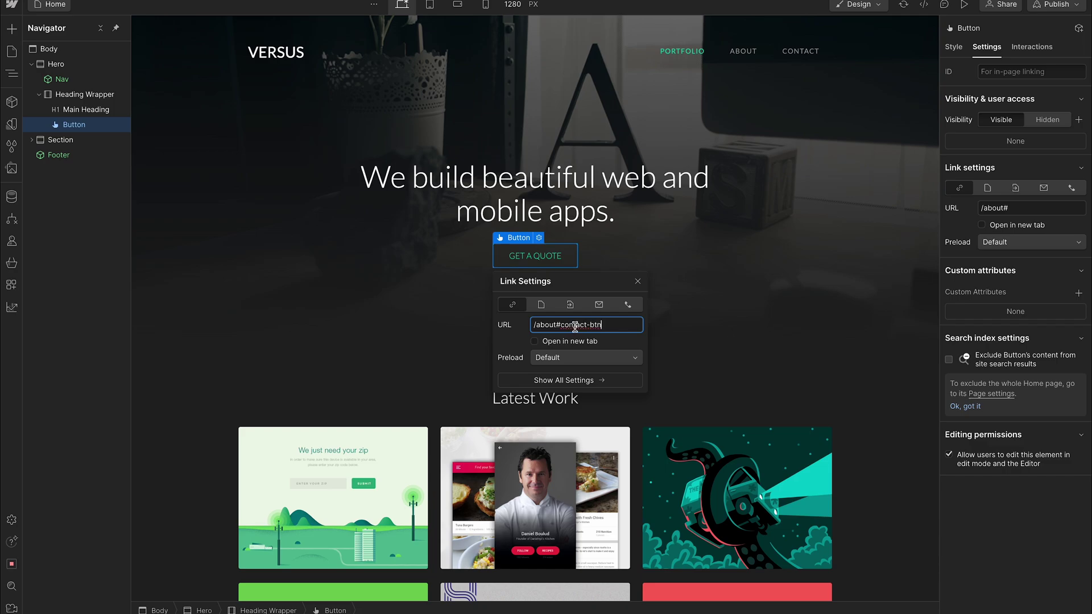
drag(557, 325, 607, 326)
click(616, 328)
drag(563, 327, 620, 325)
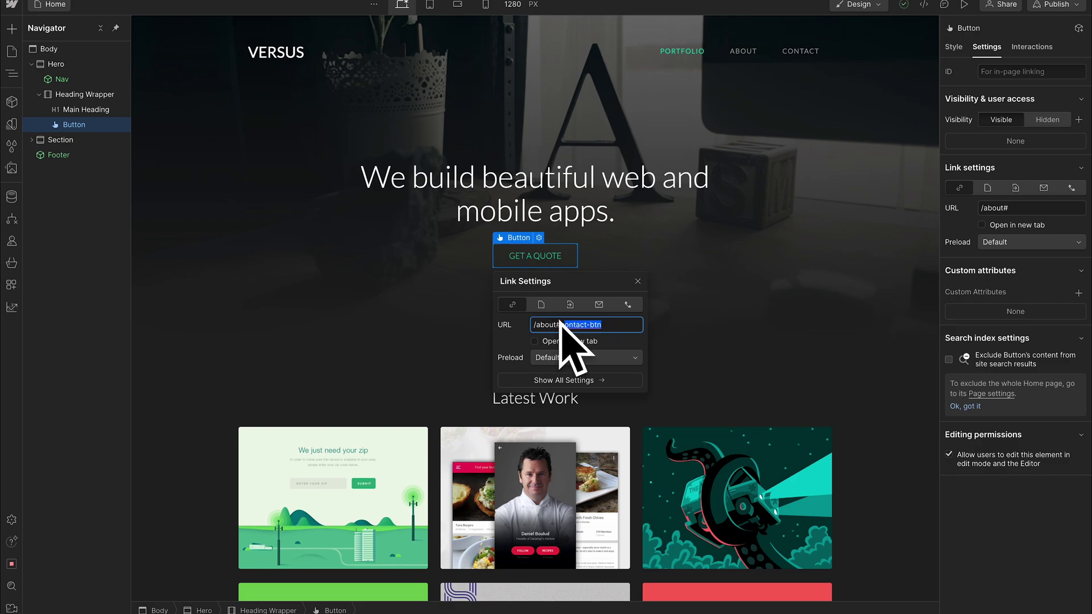
key(Right)
click(621, 325)
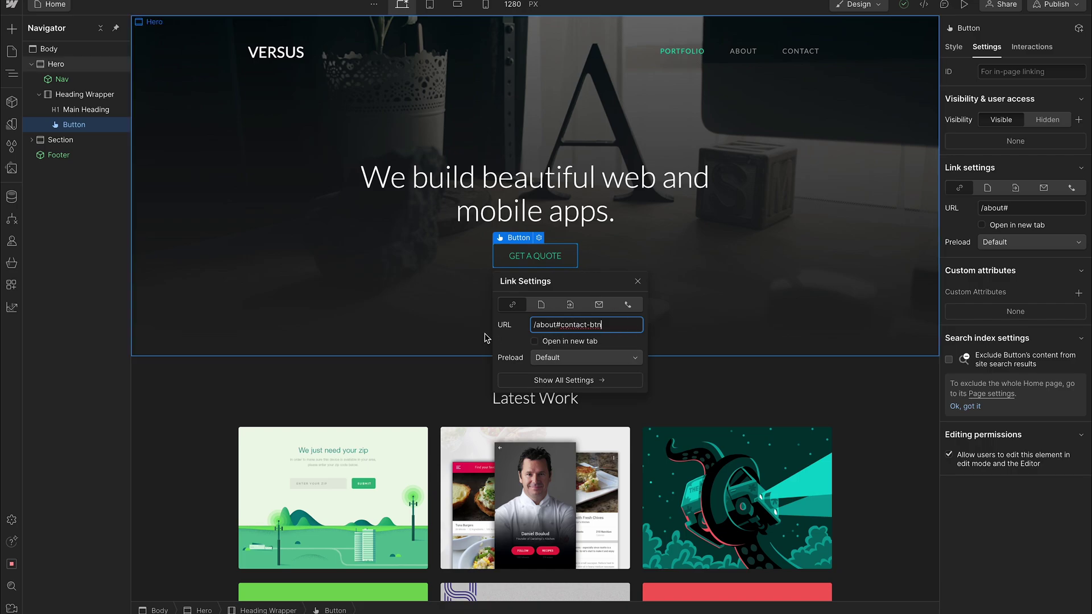
click(685, 328)
- Recheck GET A QUOTE's link URL and bring up the publish options
click(550, 257)
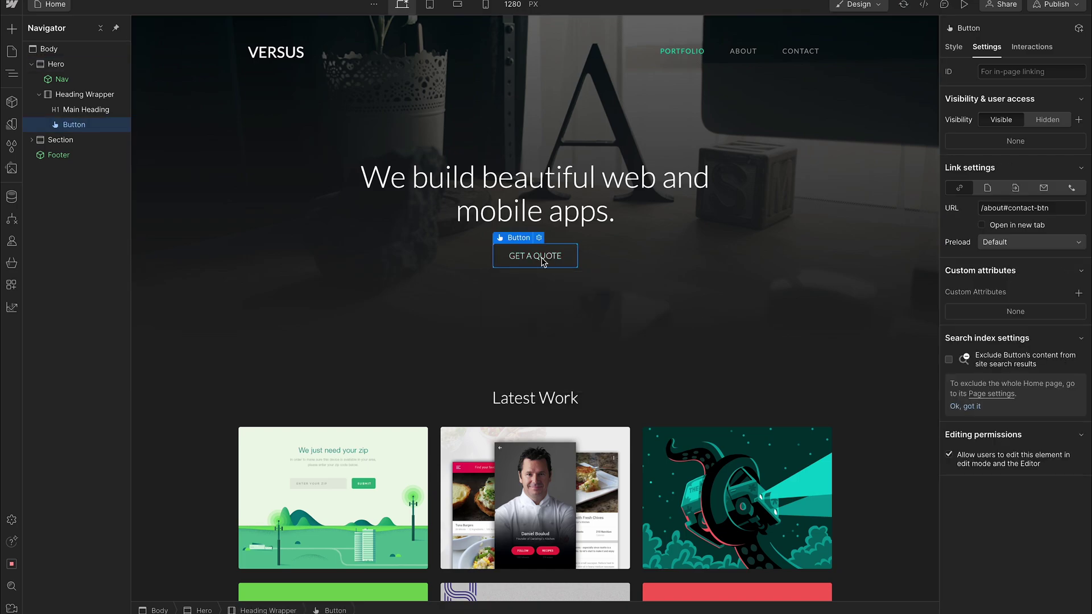
click(539, 237)
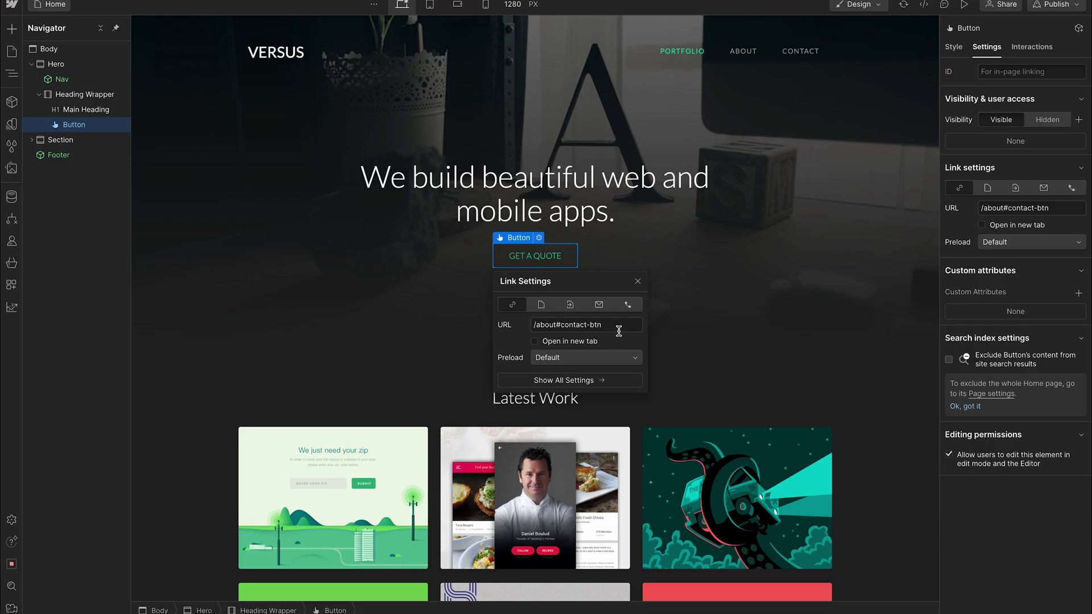
click(702, 303)
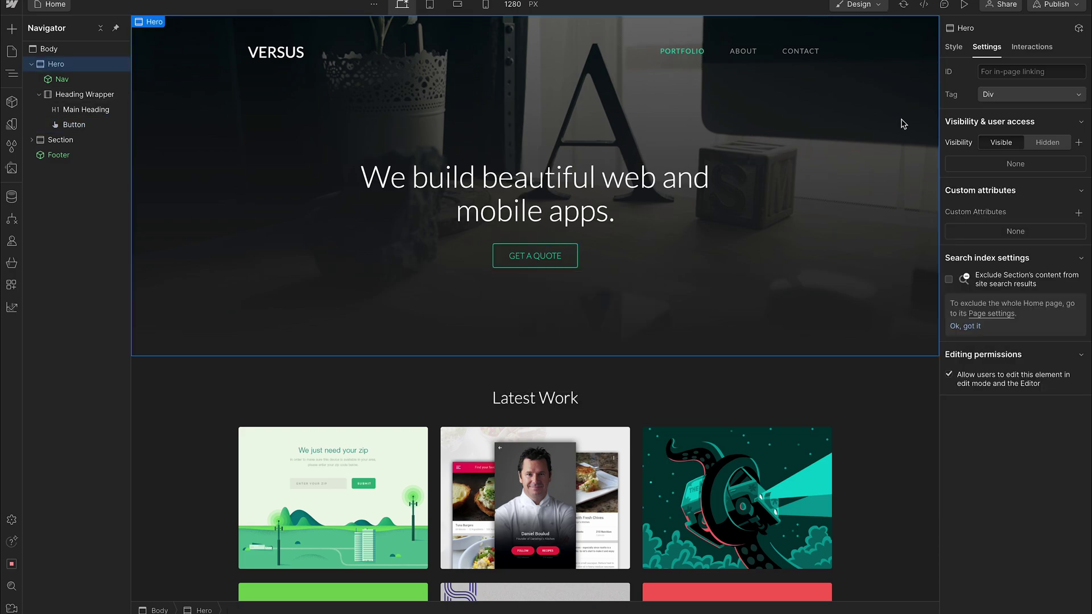
click(1055, 5)
- Publish the site to the staging domain and load the live home page
click(1009, 182)
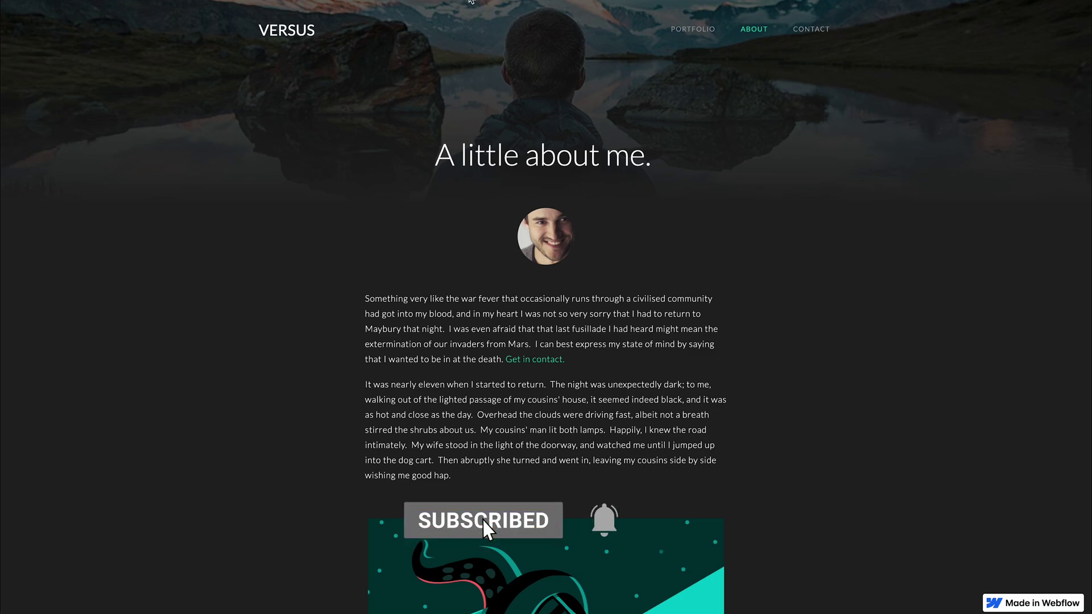
click(471, 2)
key(Return)
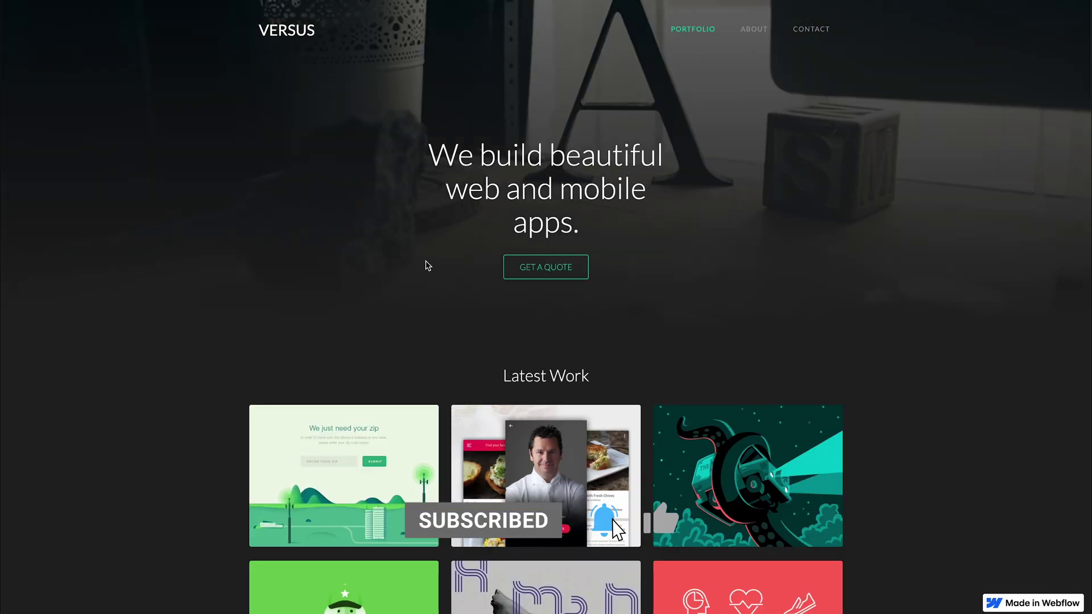
- On the live site, check that GET A QUOTE lands on the About page's Get In Touch section
click(551, 277)
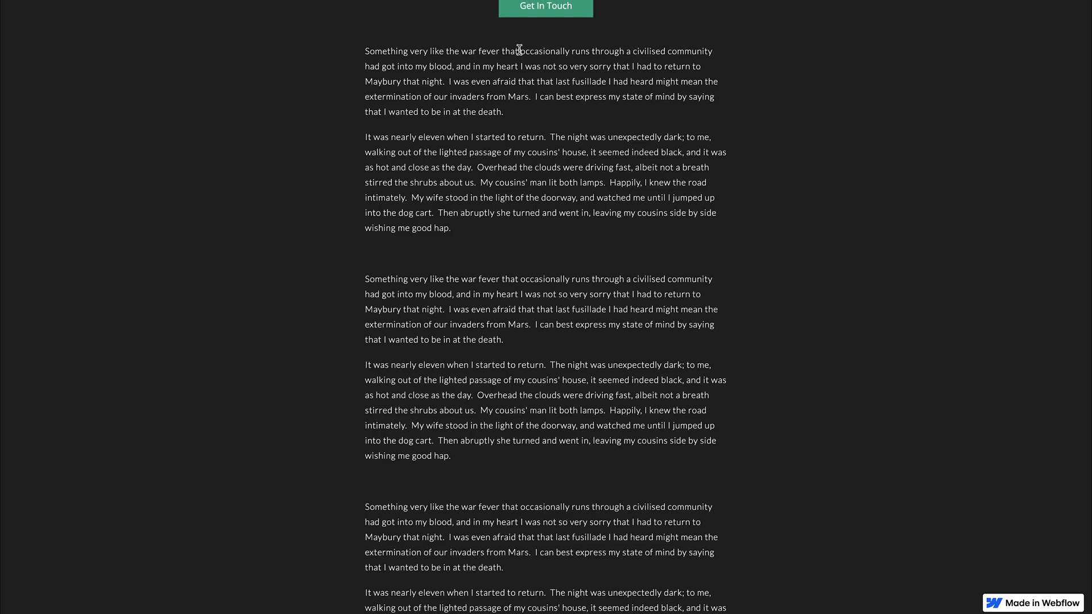
scroll(419, 85, up, 15)
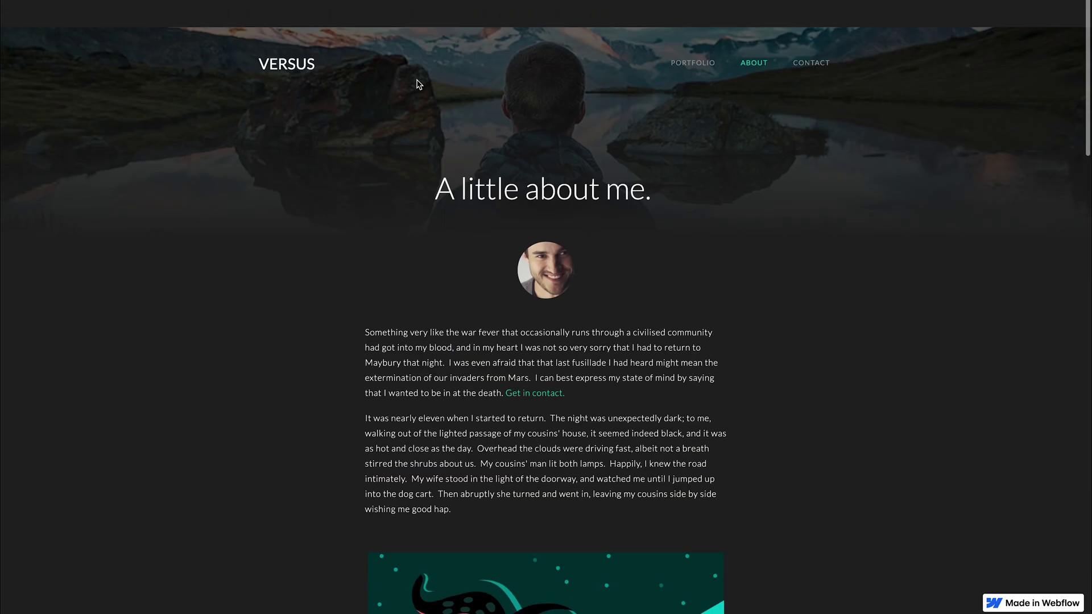
scroll(419, 84, down, 15)
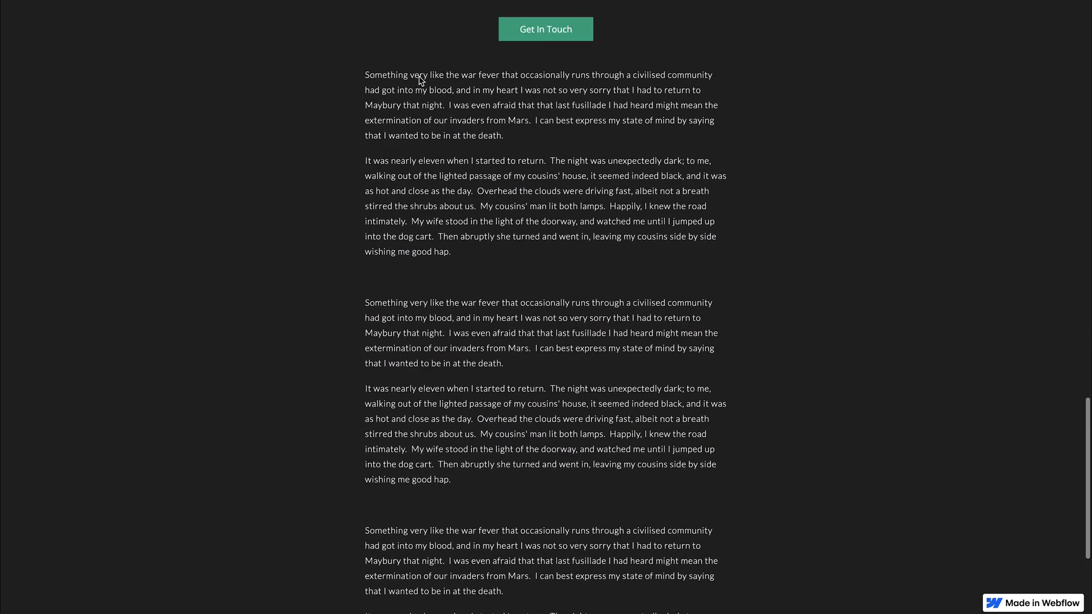
scroll(419, 79, down, 1)
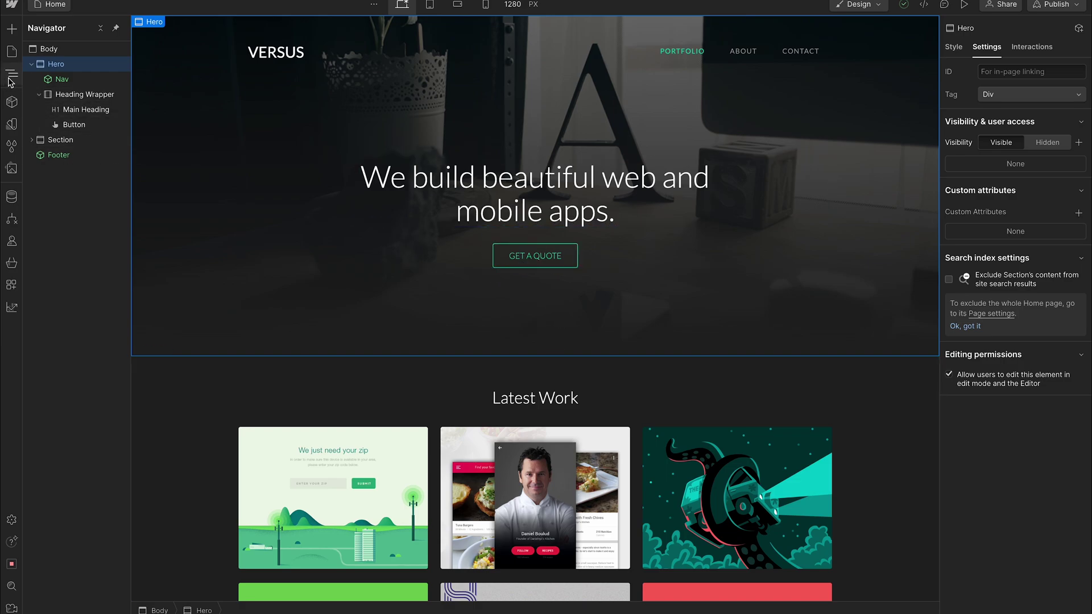
- Go to the About page and select the illustration image after the story paragraphs
click(12, 51)
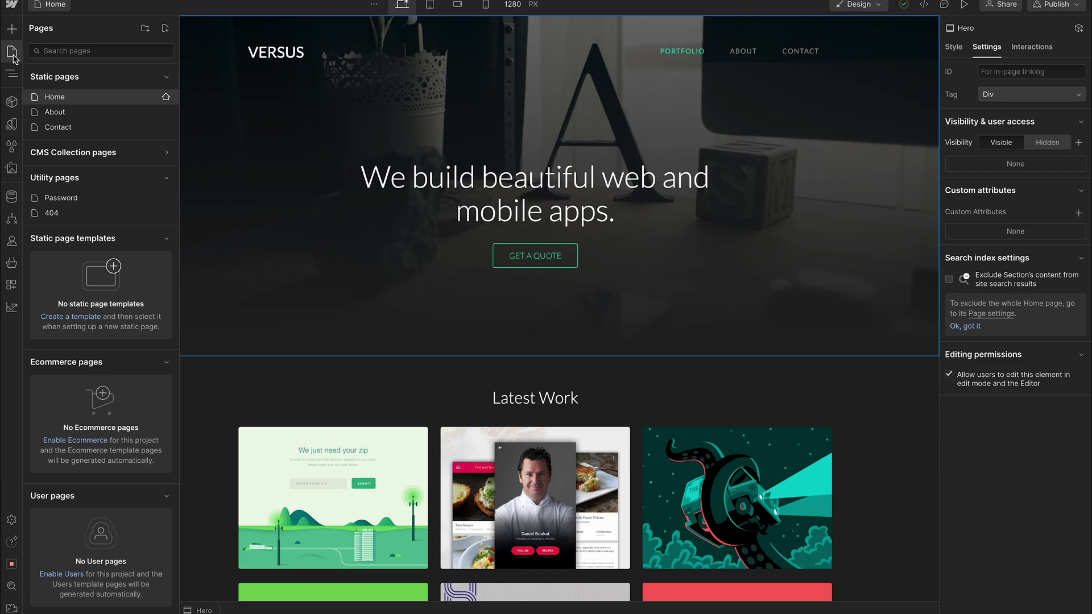
click(63, 114)
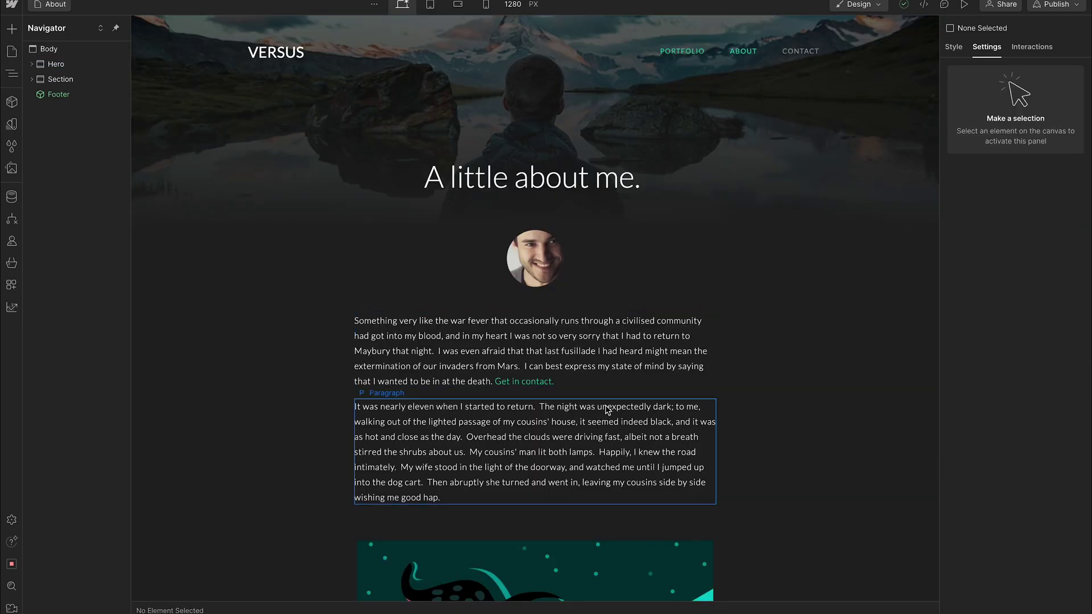
scroll(609, 407, down, 3)
scroll(613, 400, down, 15)
scroll(625, 418, up, 7)
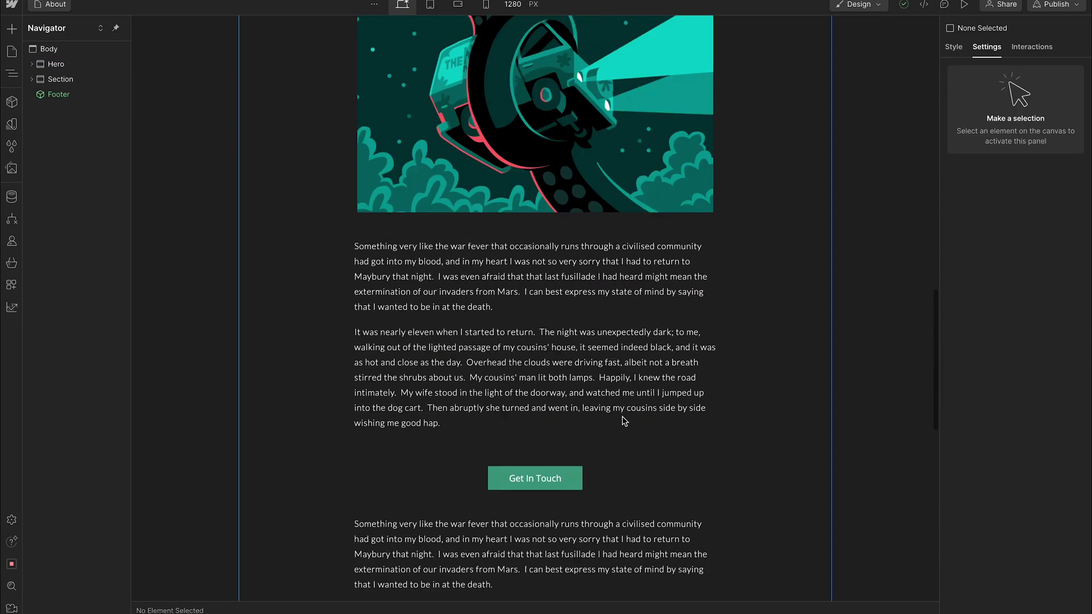
scroll(625, 418, up, 5)
click(549, 276)
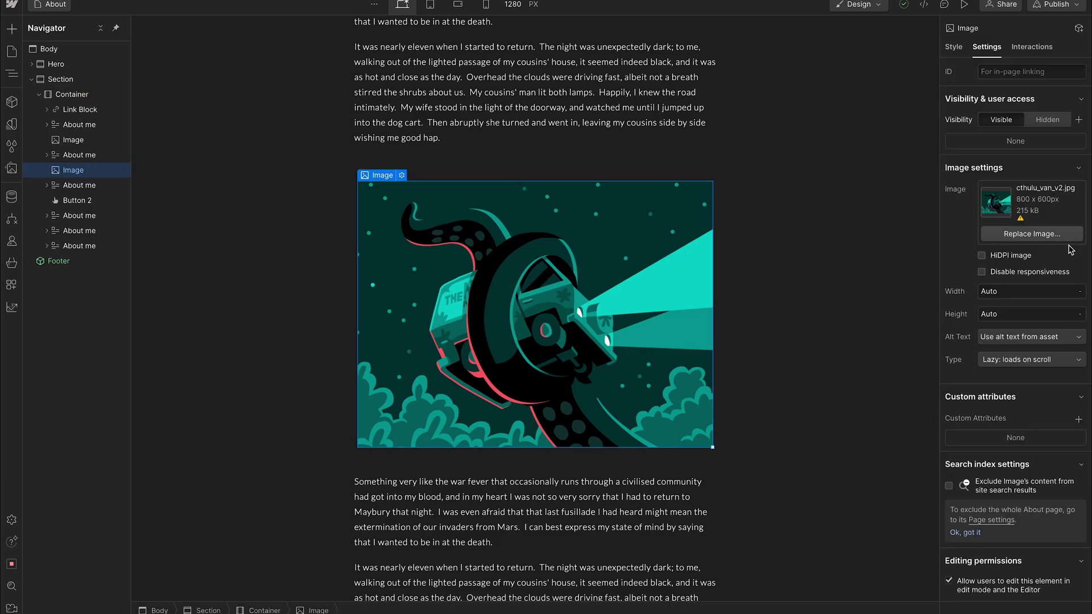
scroll(614, 324, down, 15)
scroll(614, 324, up, 10)
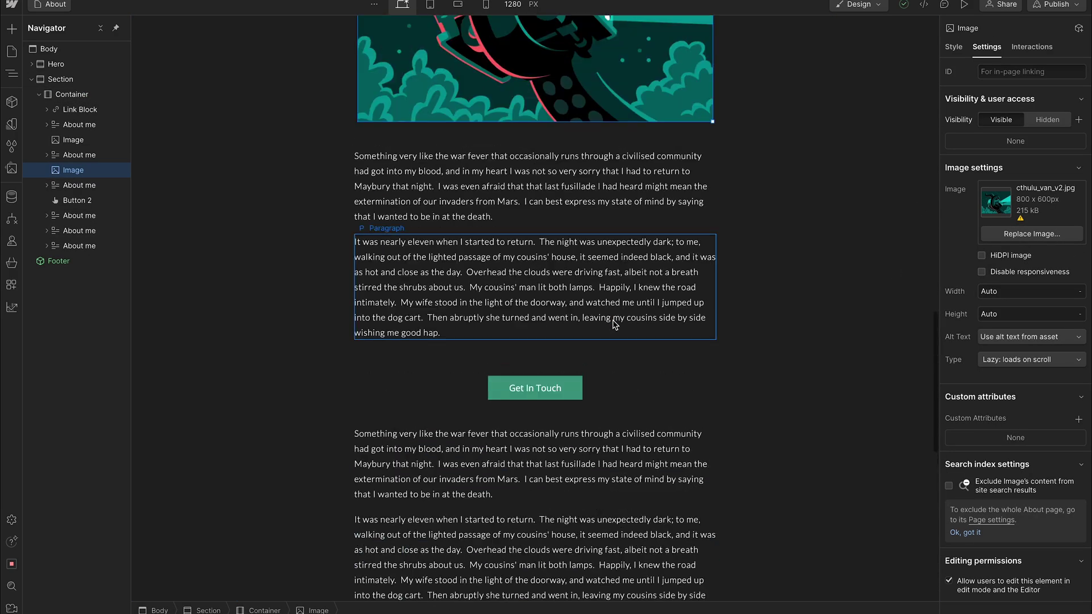
scroll(614, 324, down, 6)
scroll(613, 325, down, 1)
scroll(546, 342, up, 15)
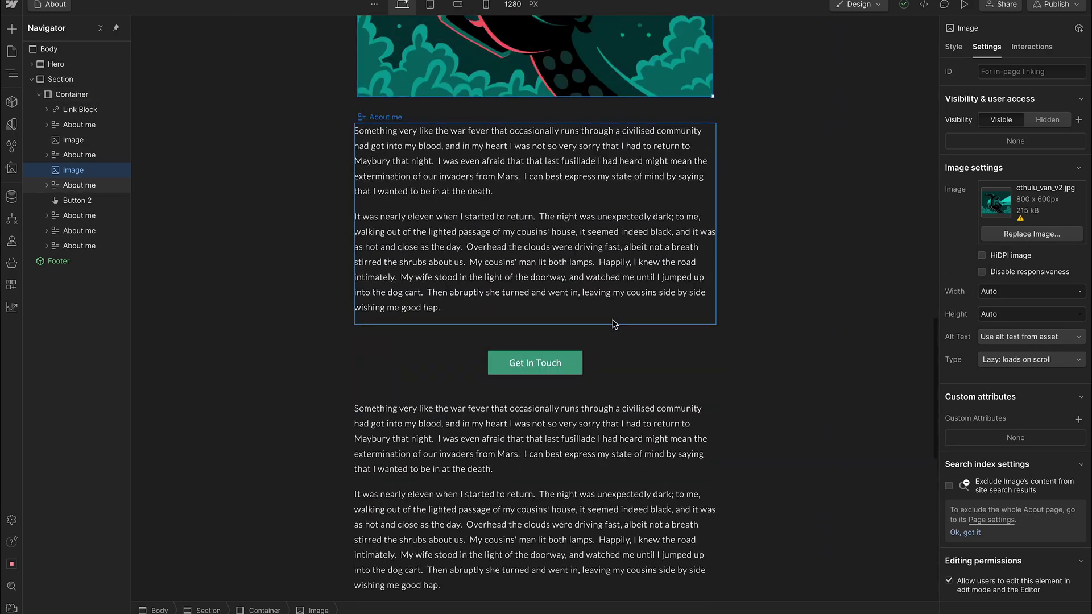
- Set the selected image's element ID to 'blog-img'
click(992, 72)
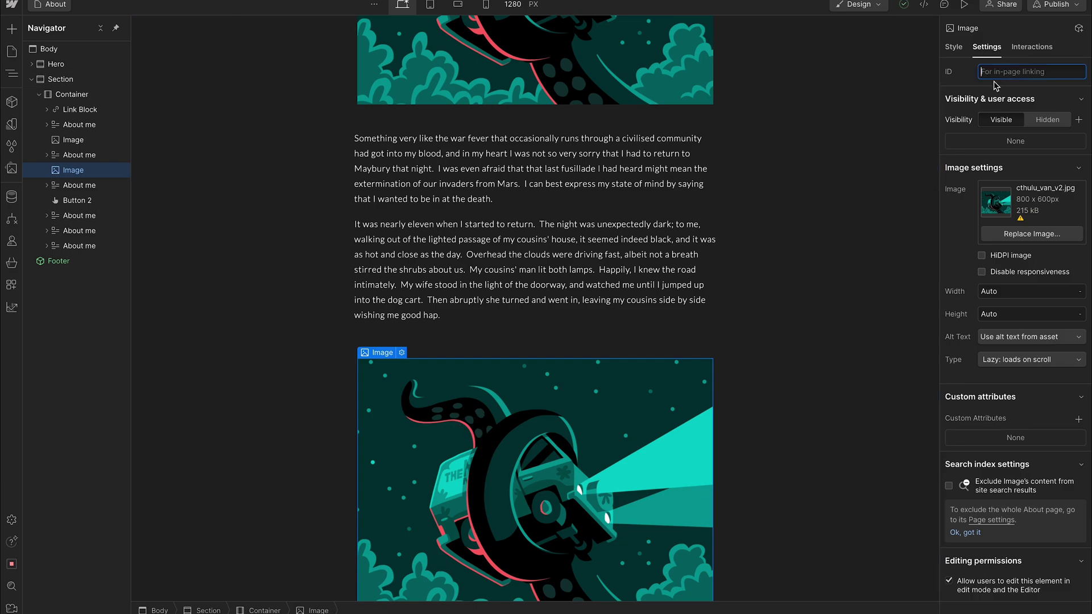
text(blog)
text(-img)
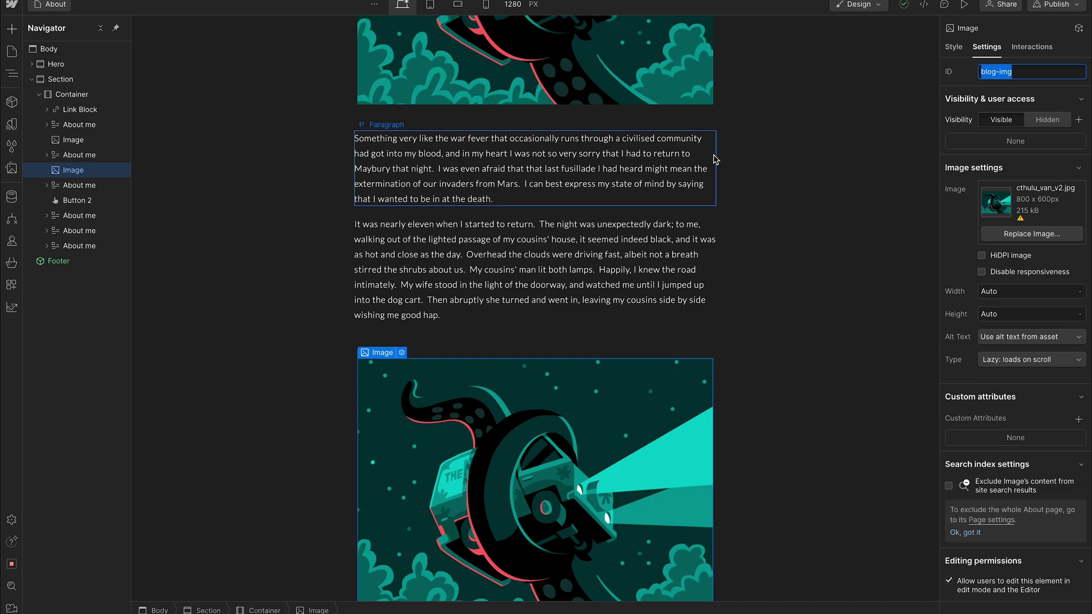
click(327, 252)
scroll(327, 252, up, 3)
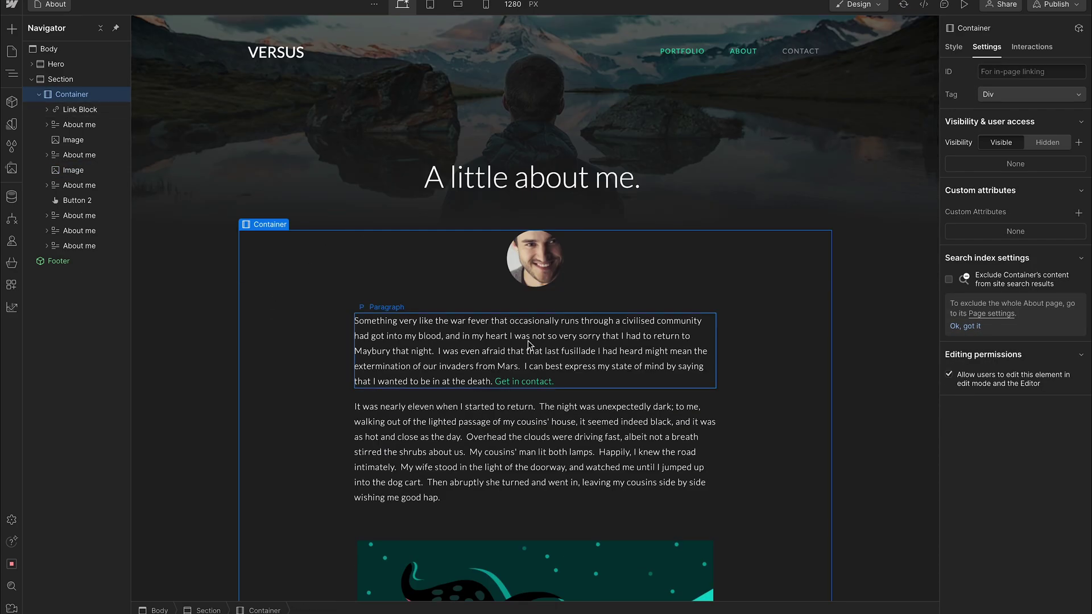
- Link the word 'return' in the second About paragraph to the blog-img page section
click(511, 409)
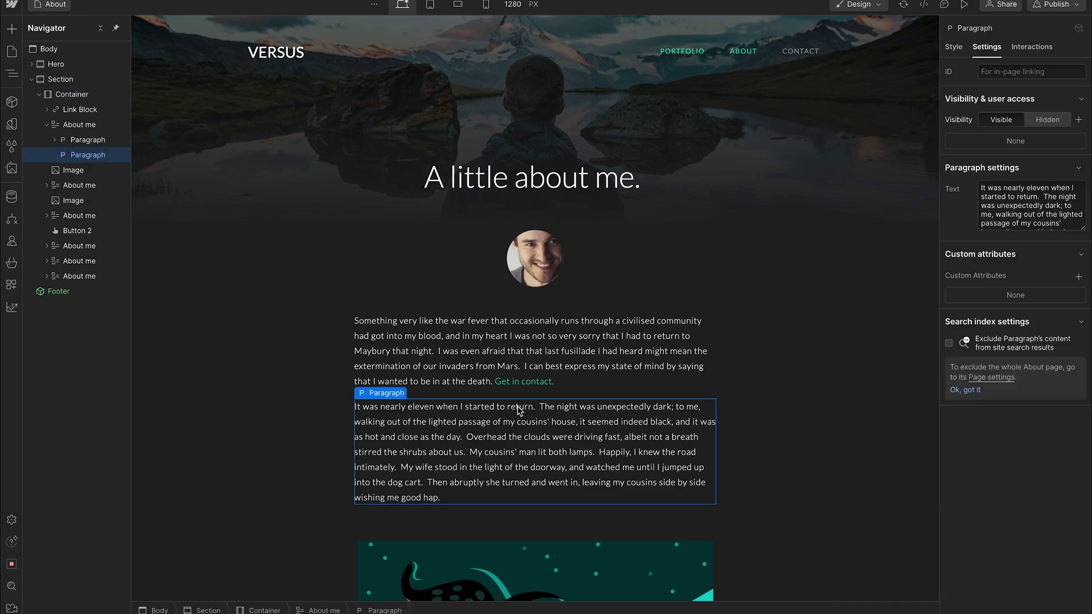
double_click(518, 407)
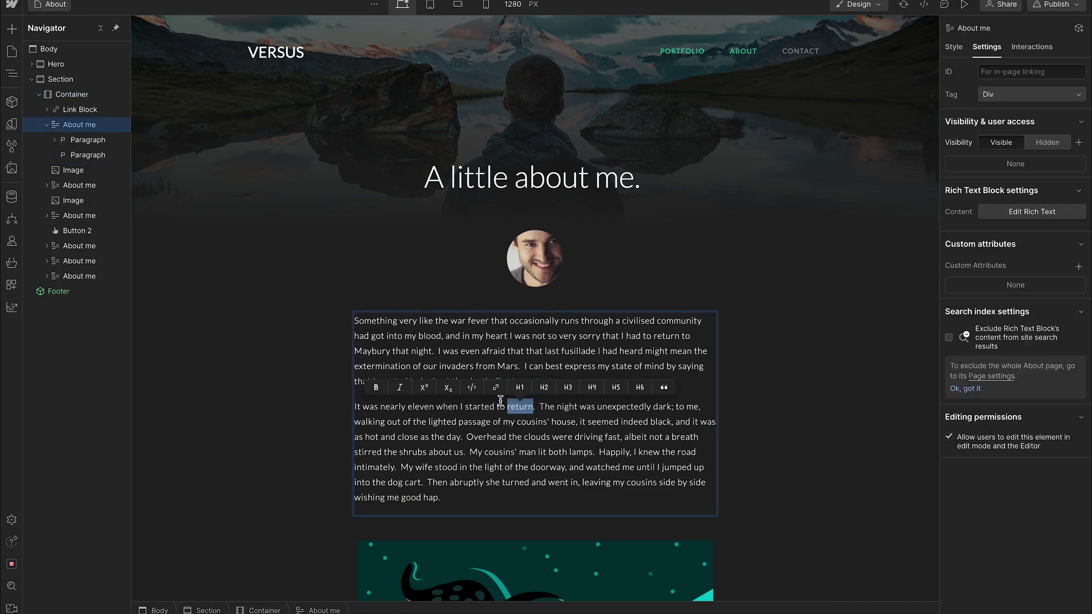
click(495, 387)
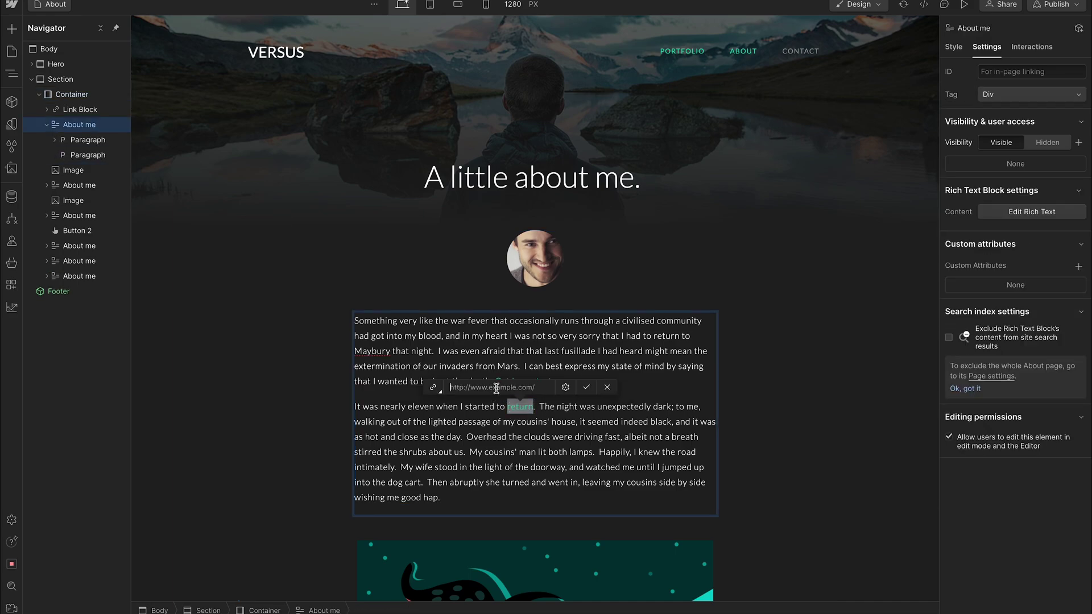
click(430, 390)
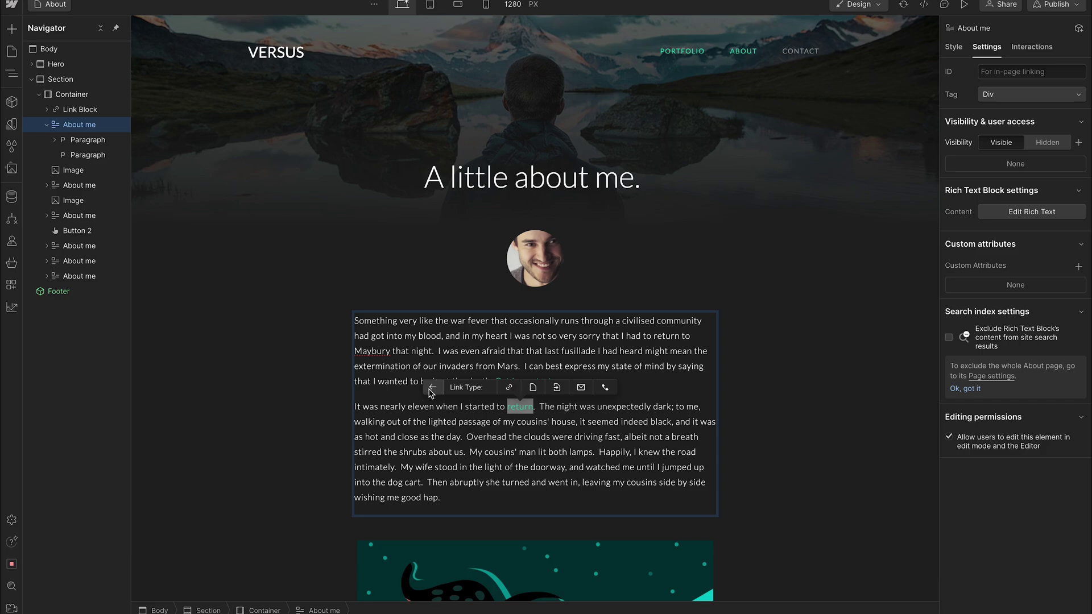
click(556, 388)
click(488, 385)
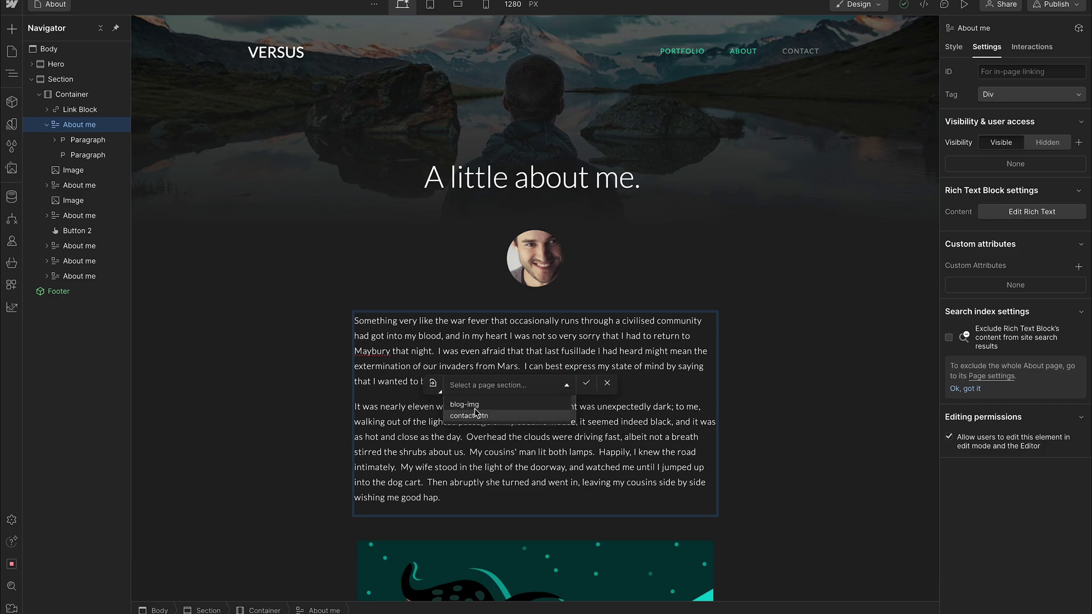
click(465, 404)
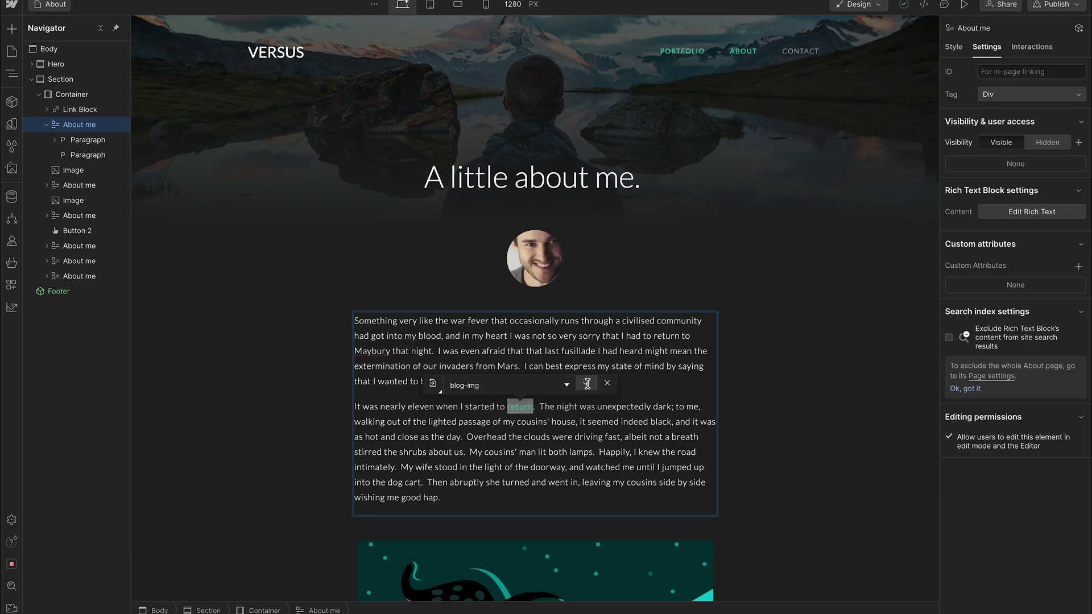
click(586, 383)
click(1056, 4)
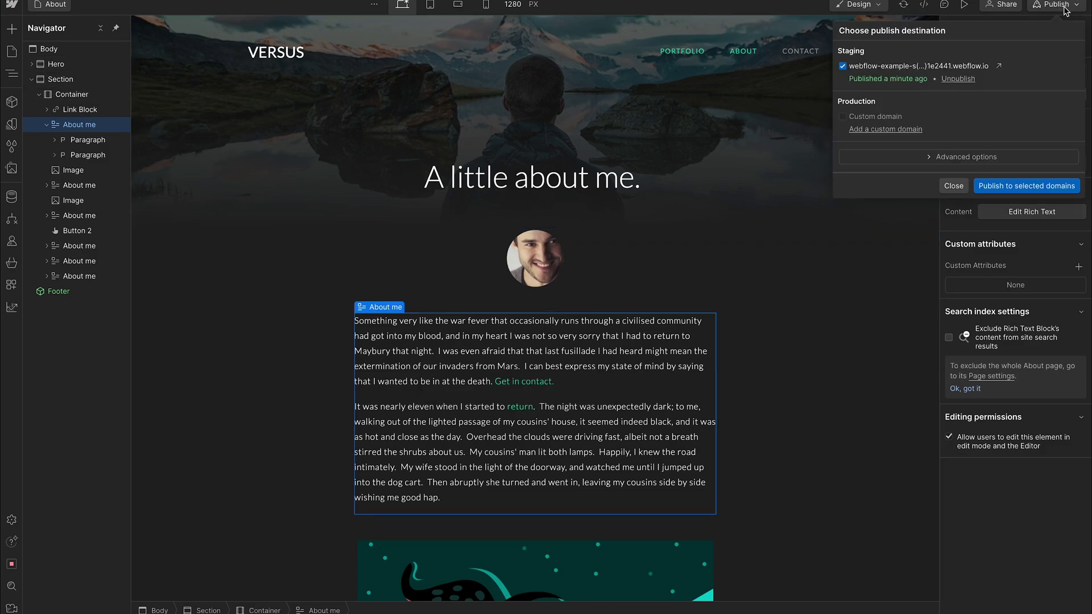
- Republish to staging and verify the live About page's 'return' link scrolls to the illustration
click(1000, 185)
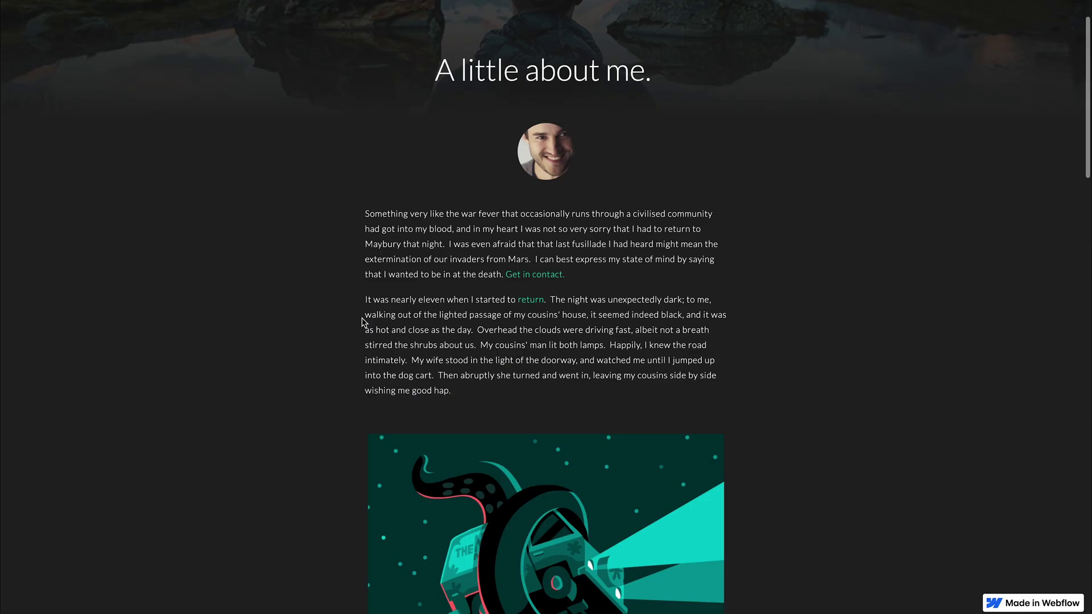
scroll(365, 321, up, 2)
scroll(455, 317, down, 1)
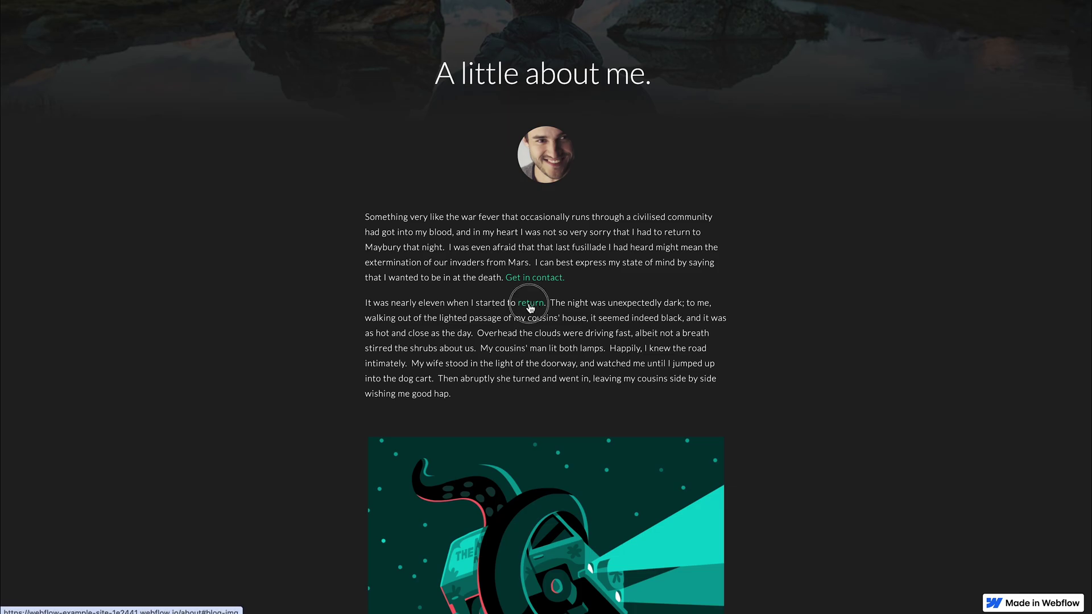
scroll(529, 307, down, 7)
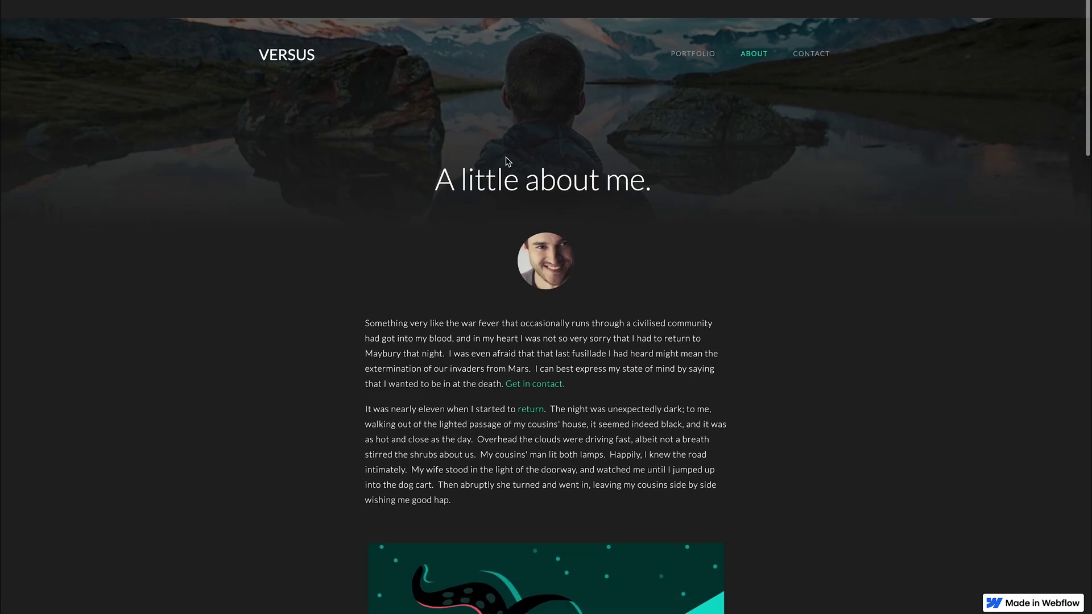
scroll(507, 162, down, 1)
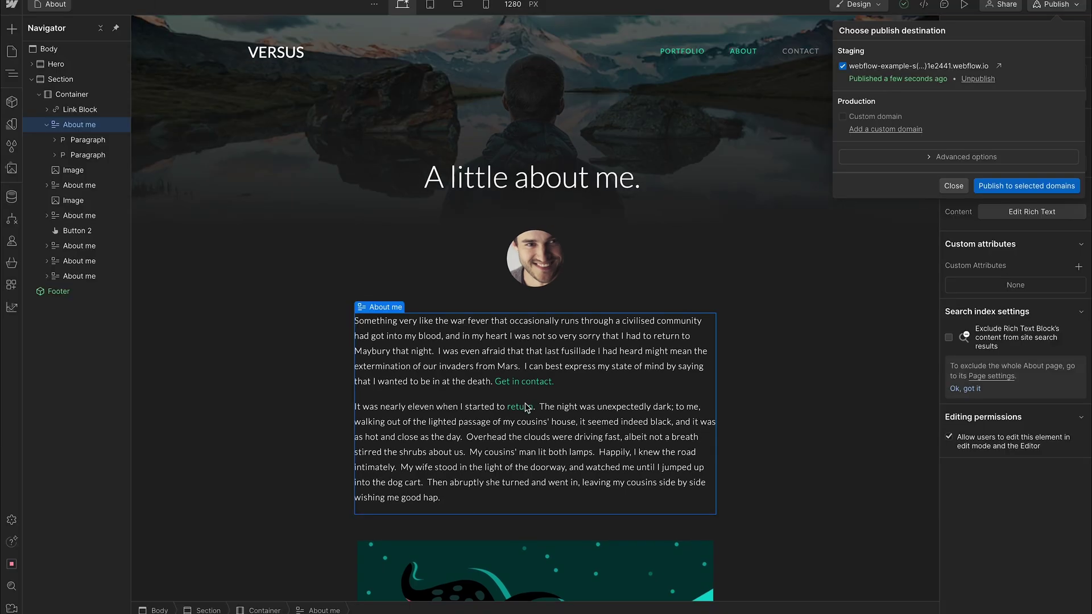
- Dismiss the Choose publish destination panel
click(954, 186)
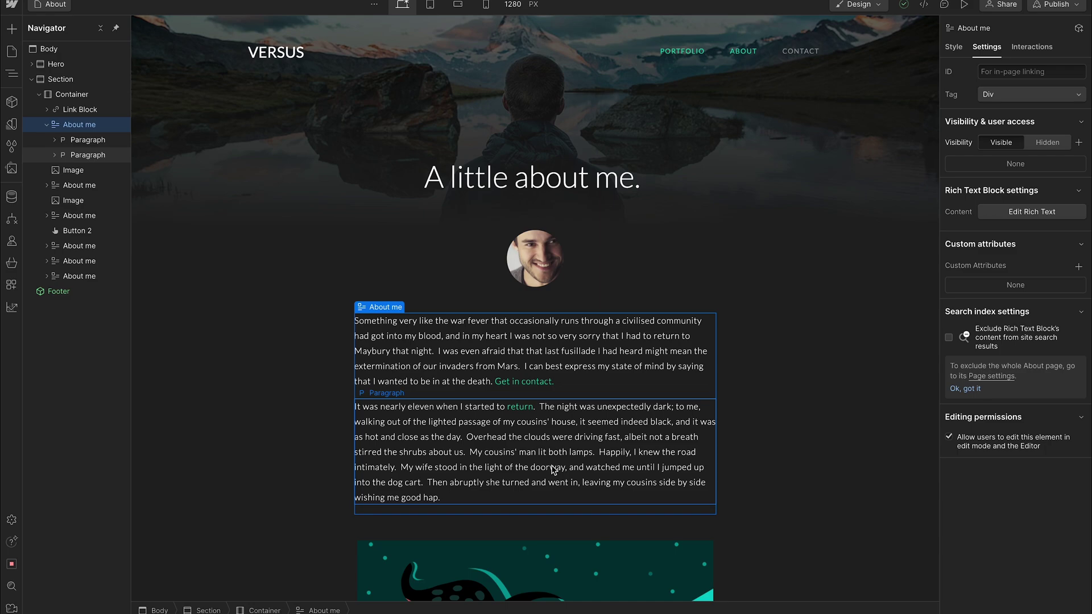